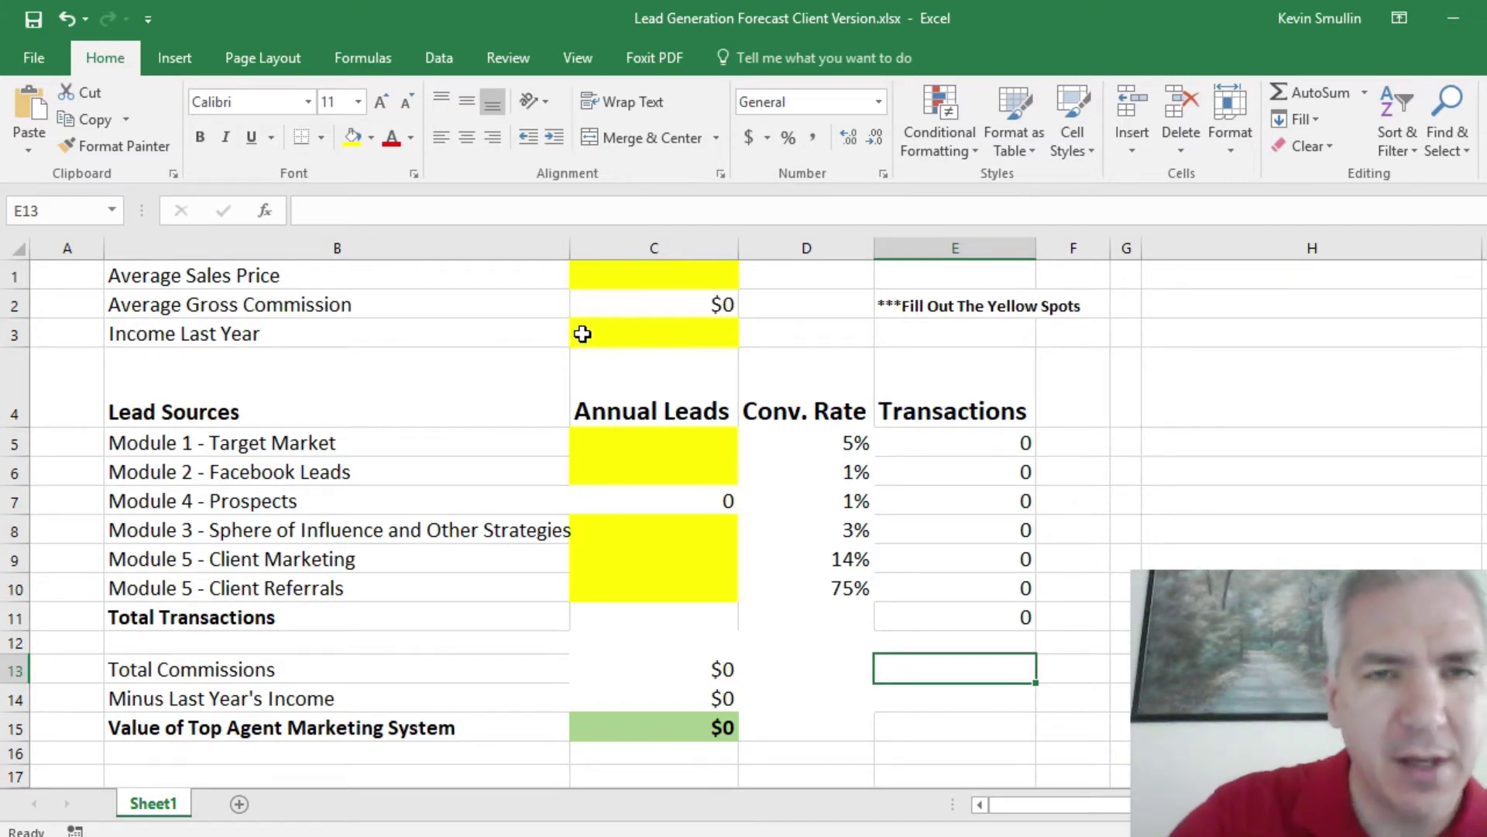
Enter 250000 as the Average Sales Price in C1 and check the Average Gross Commission in C2.
left_click(651, 282)
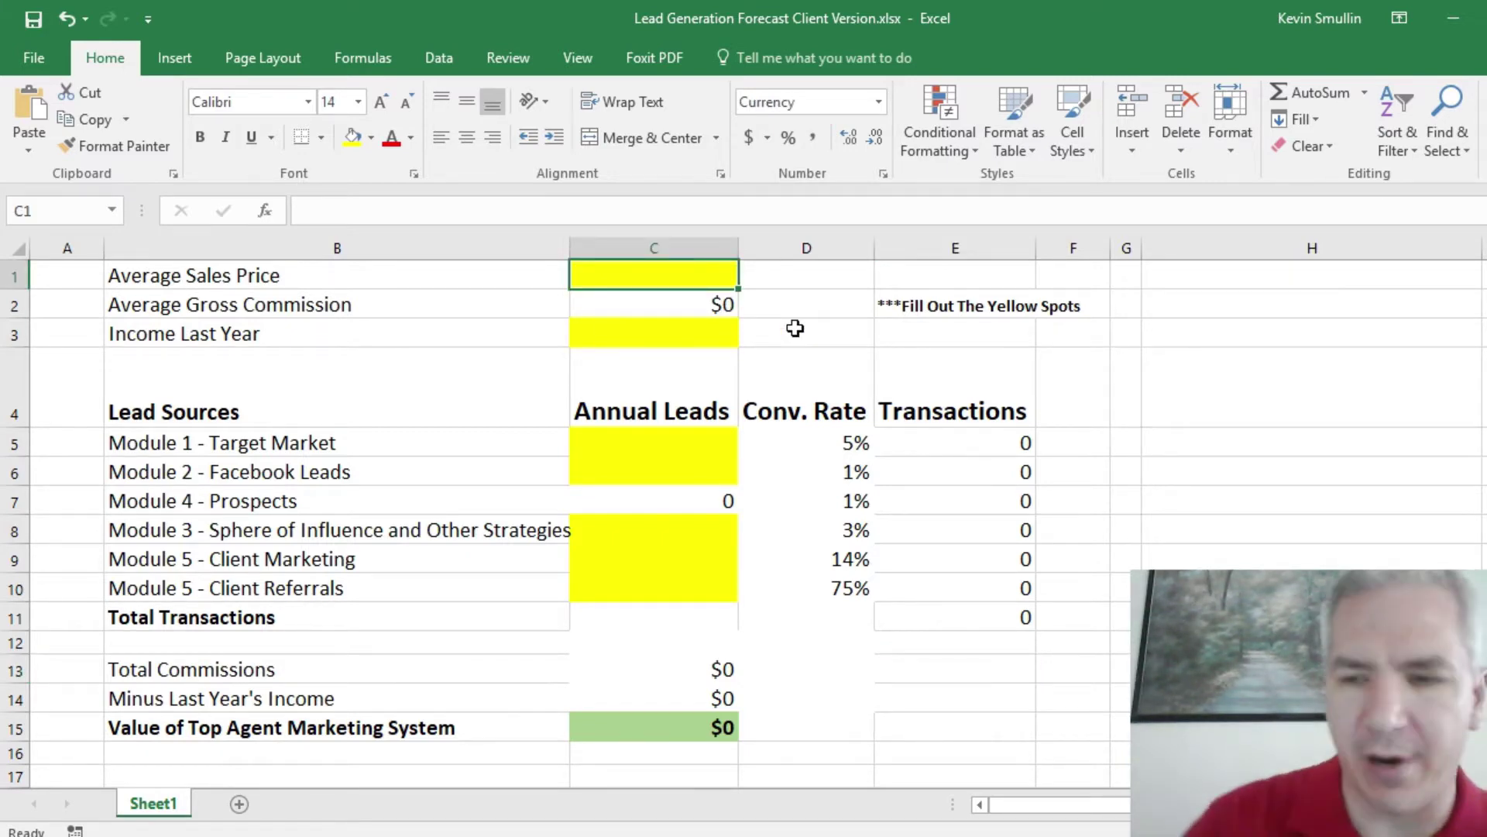
type("250000")
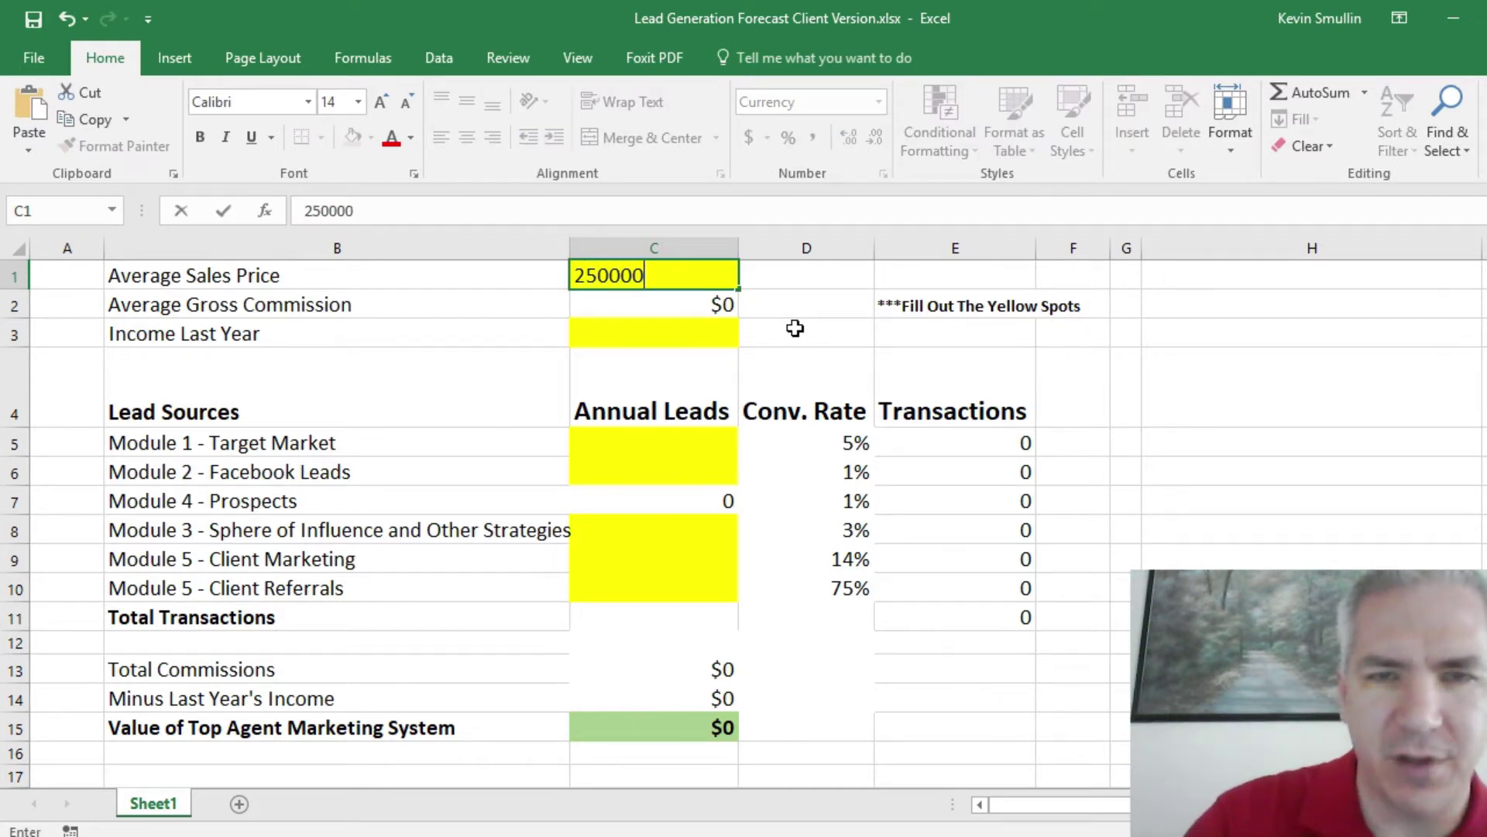
key("Return")
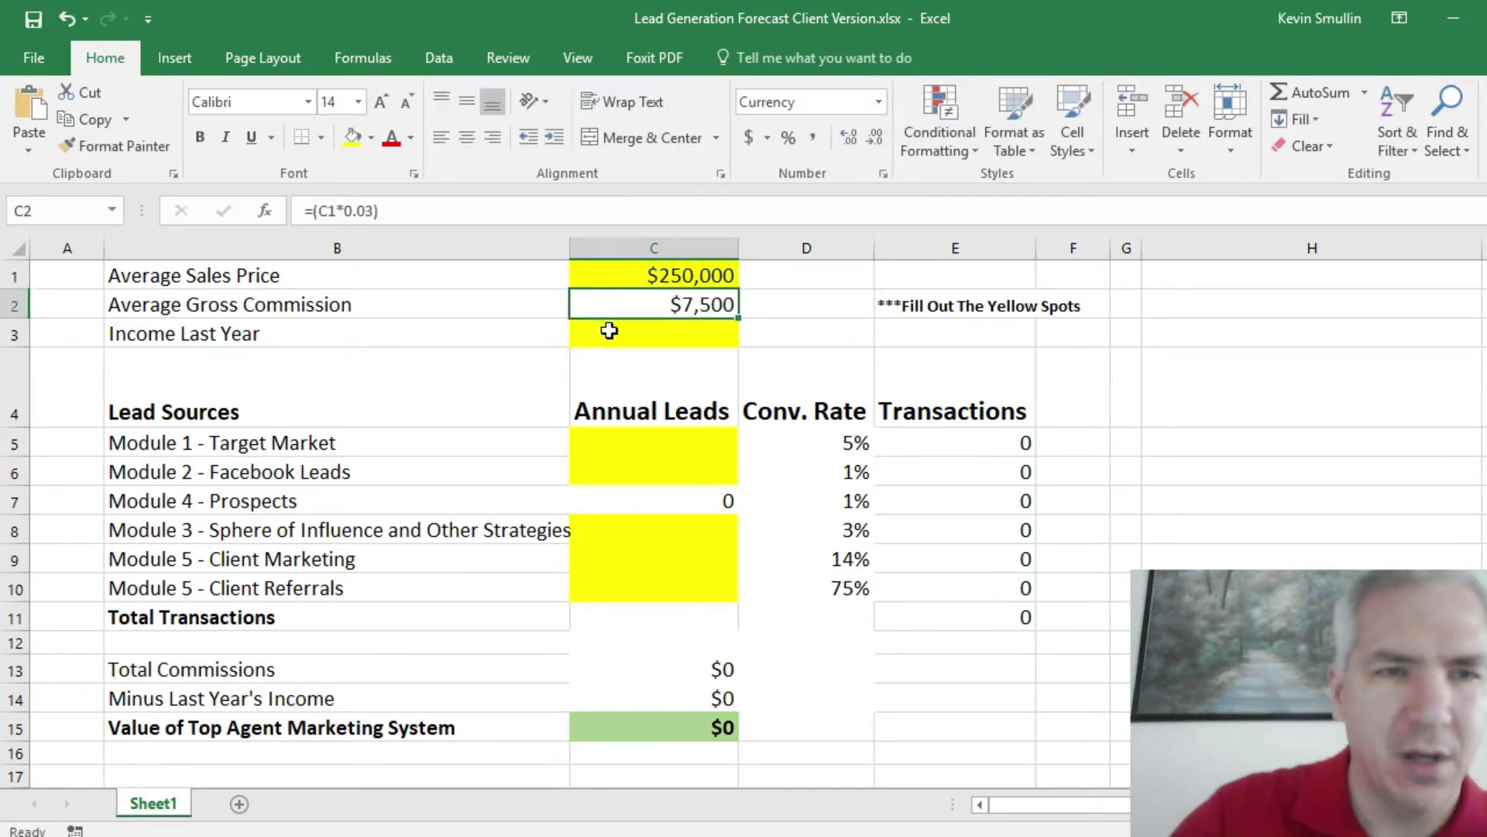
left_click(520, 307)
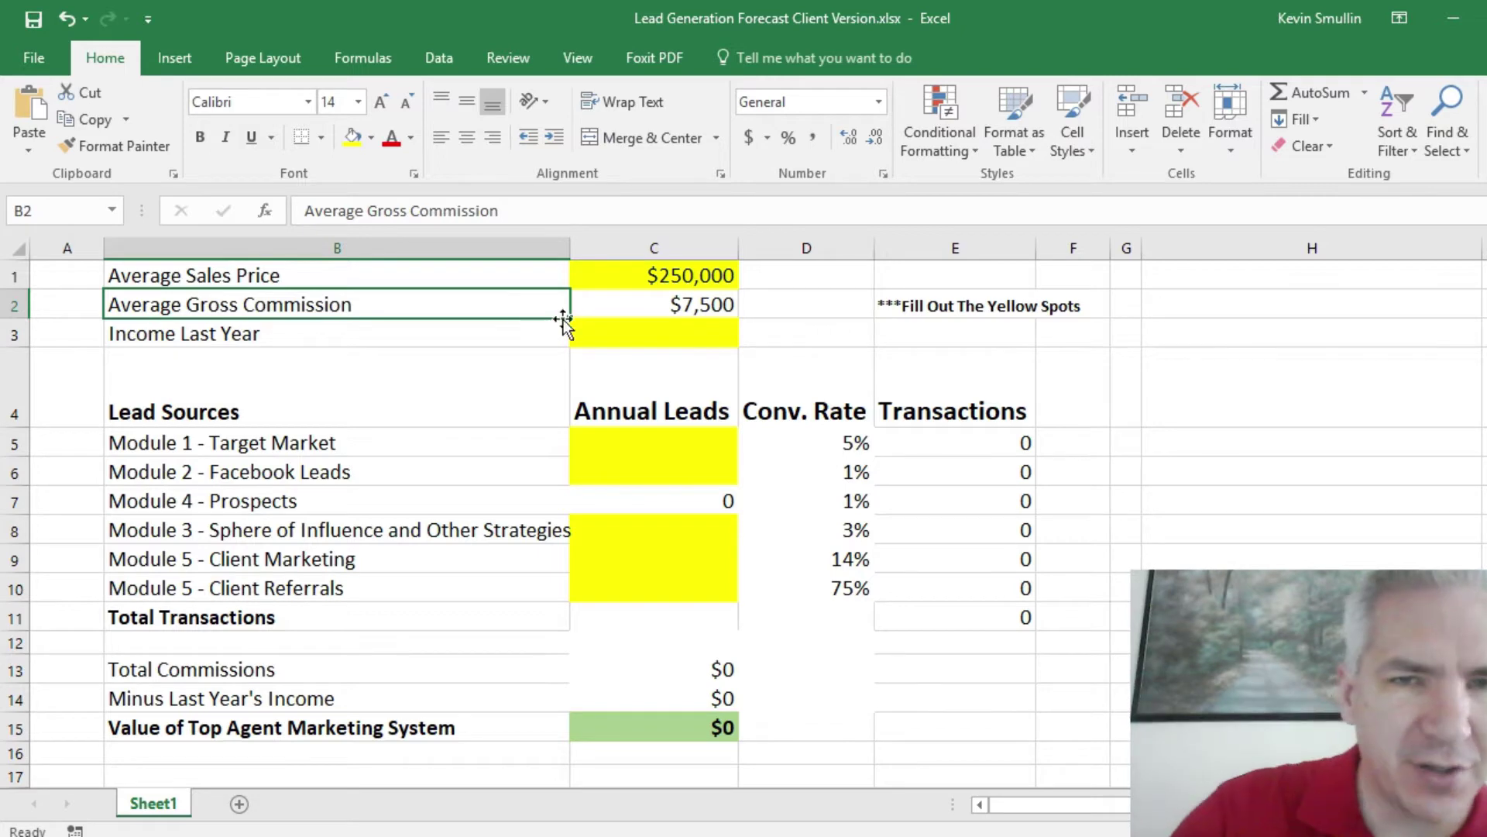
left_click(682, 304)
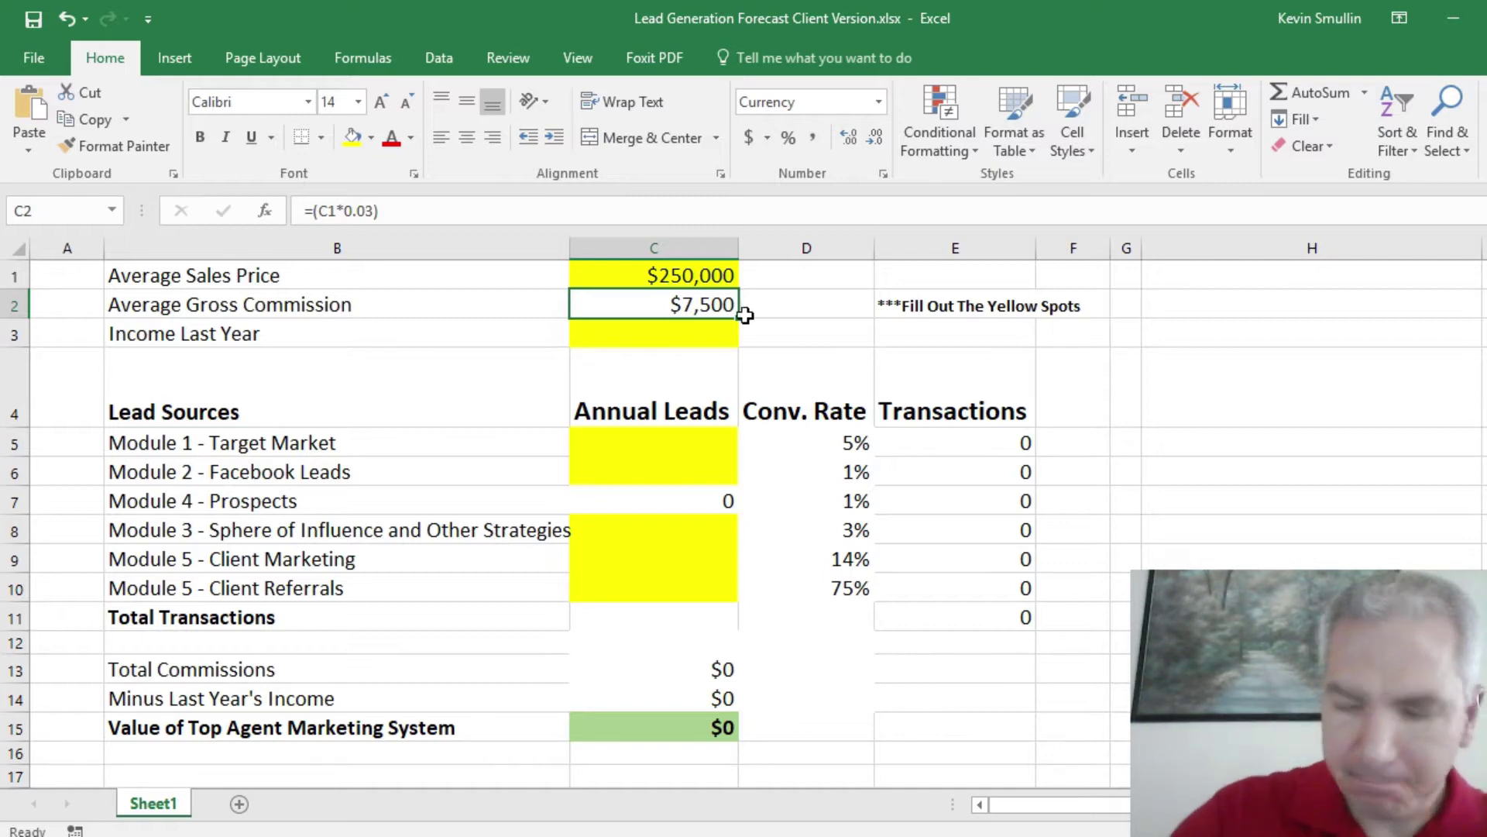
Enter 150000 as the Income Last Year in C3.
left_click(653, 328)
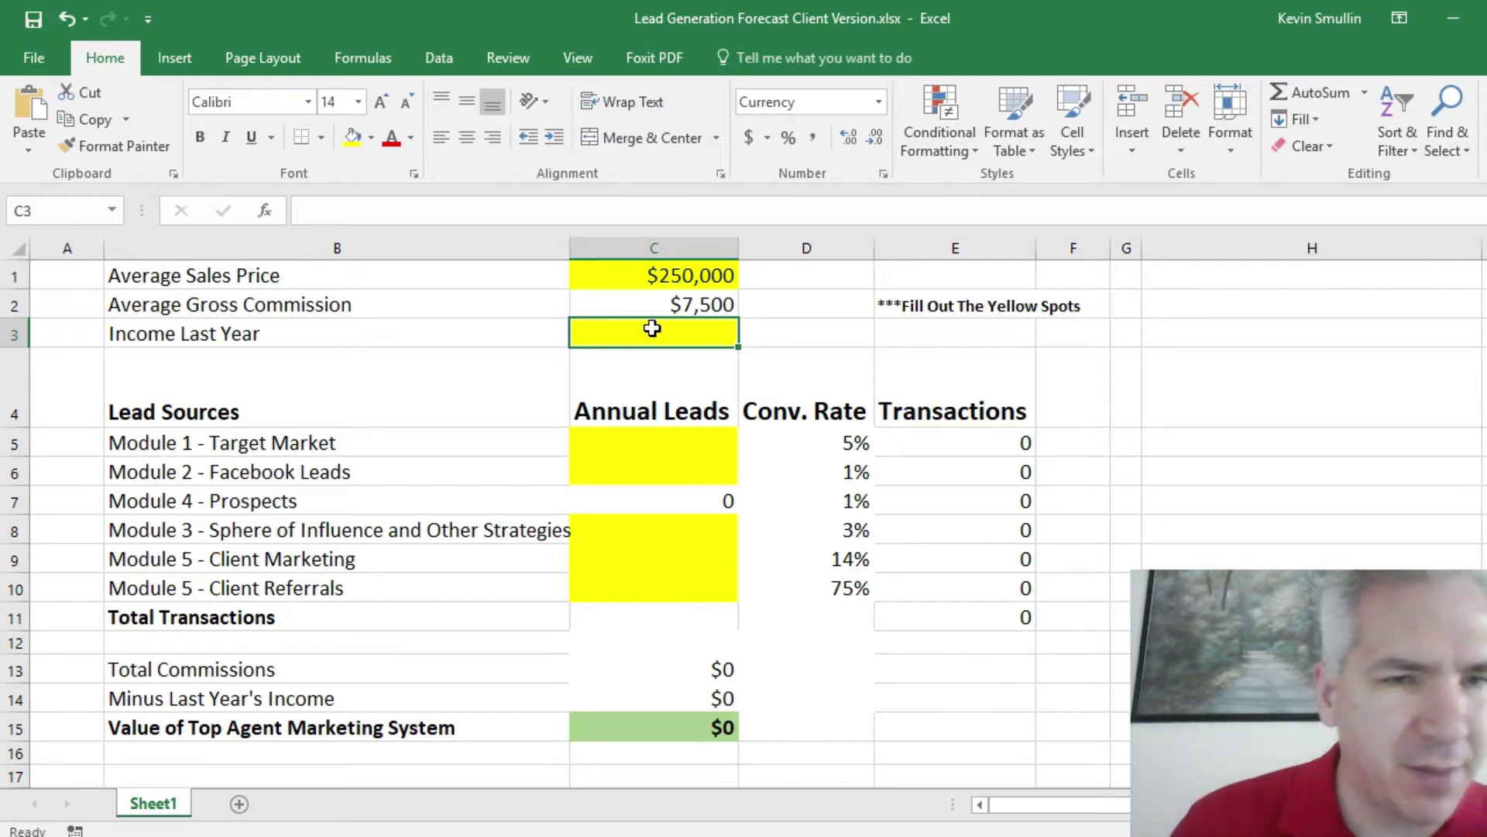
type("1")
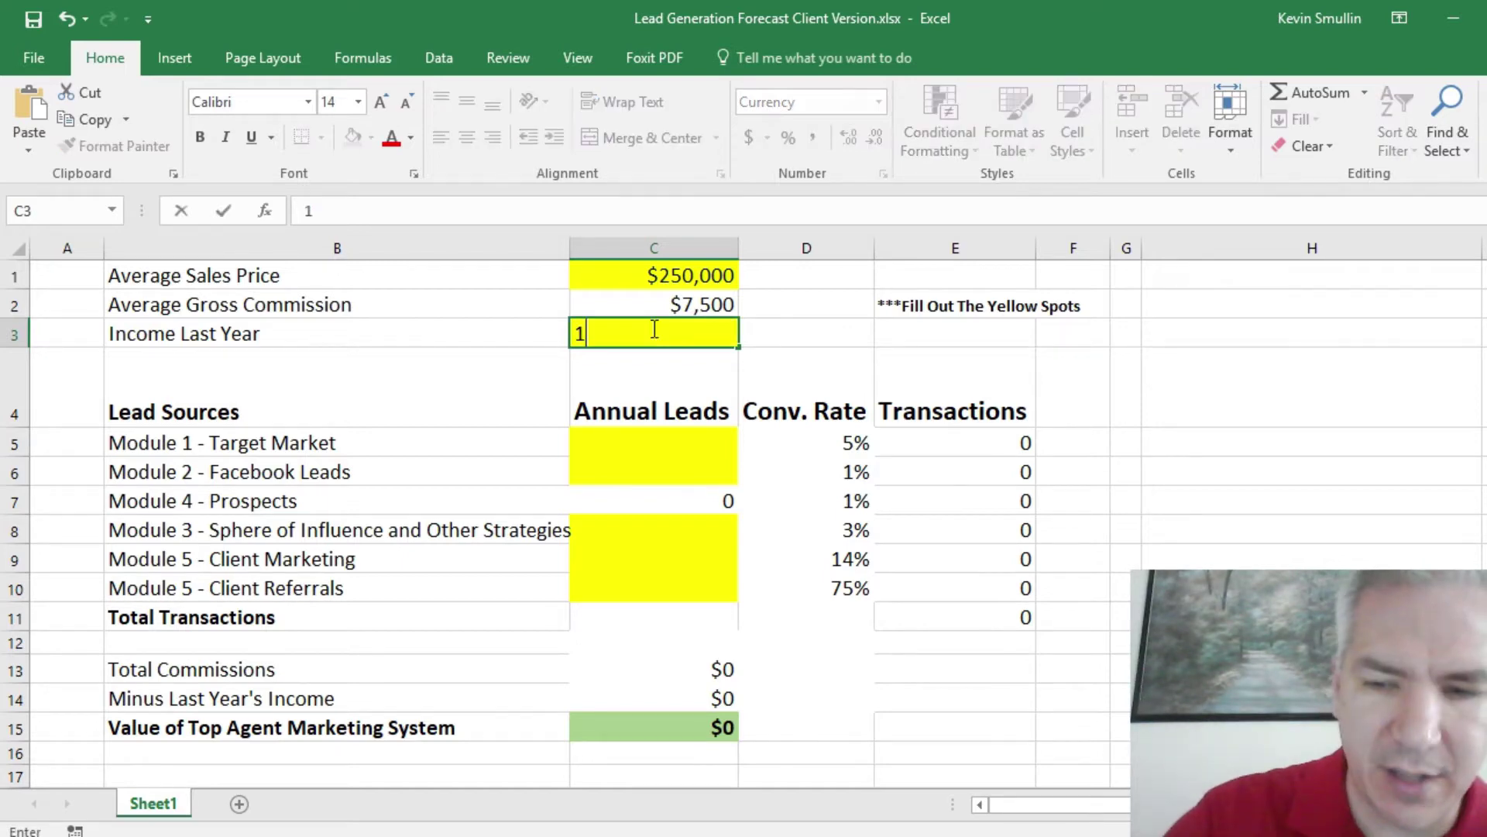
type("50,000000")
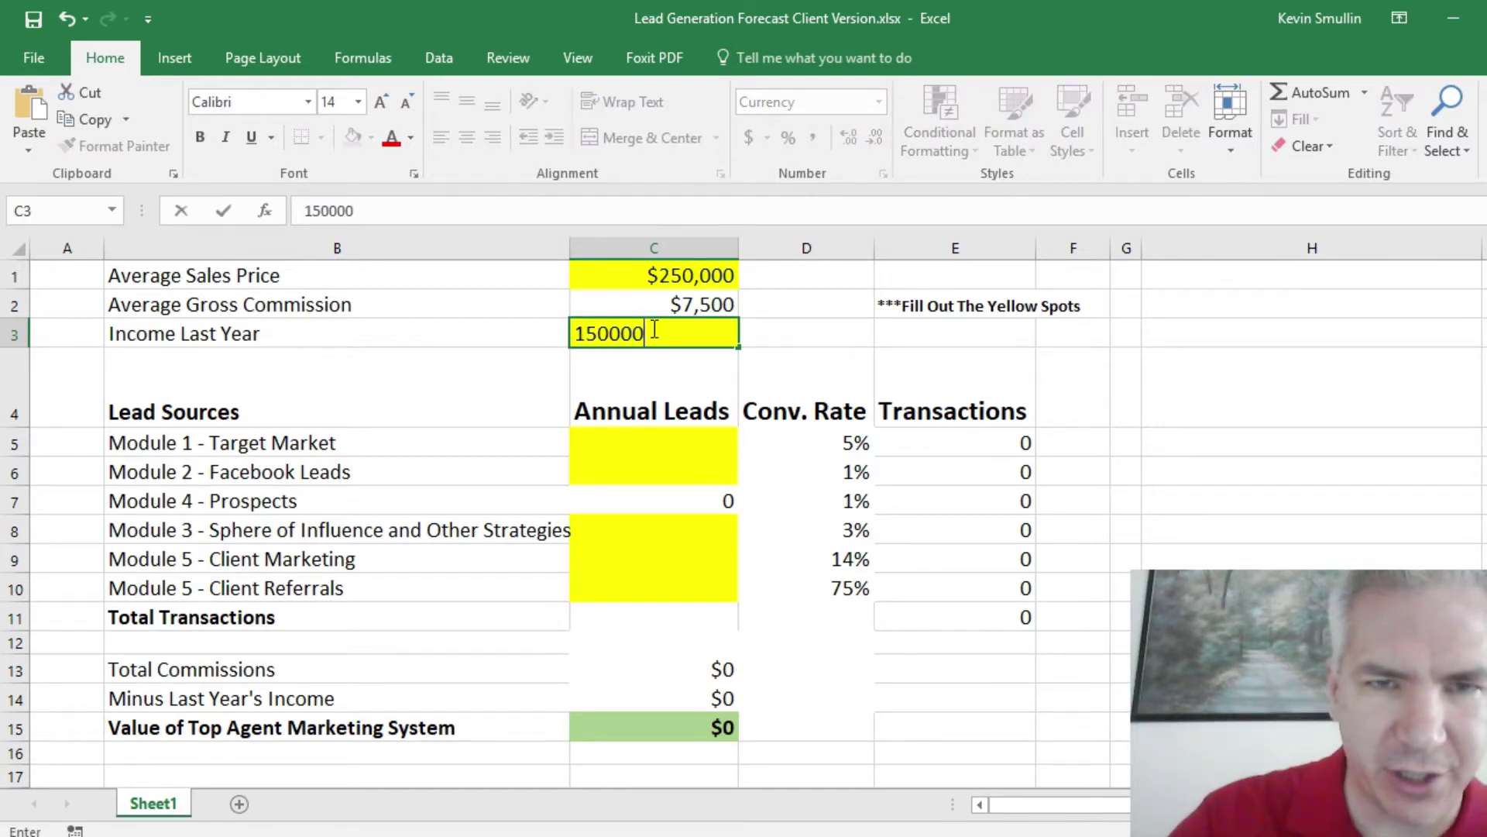
key("Return")
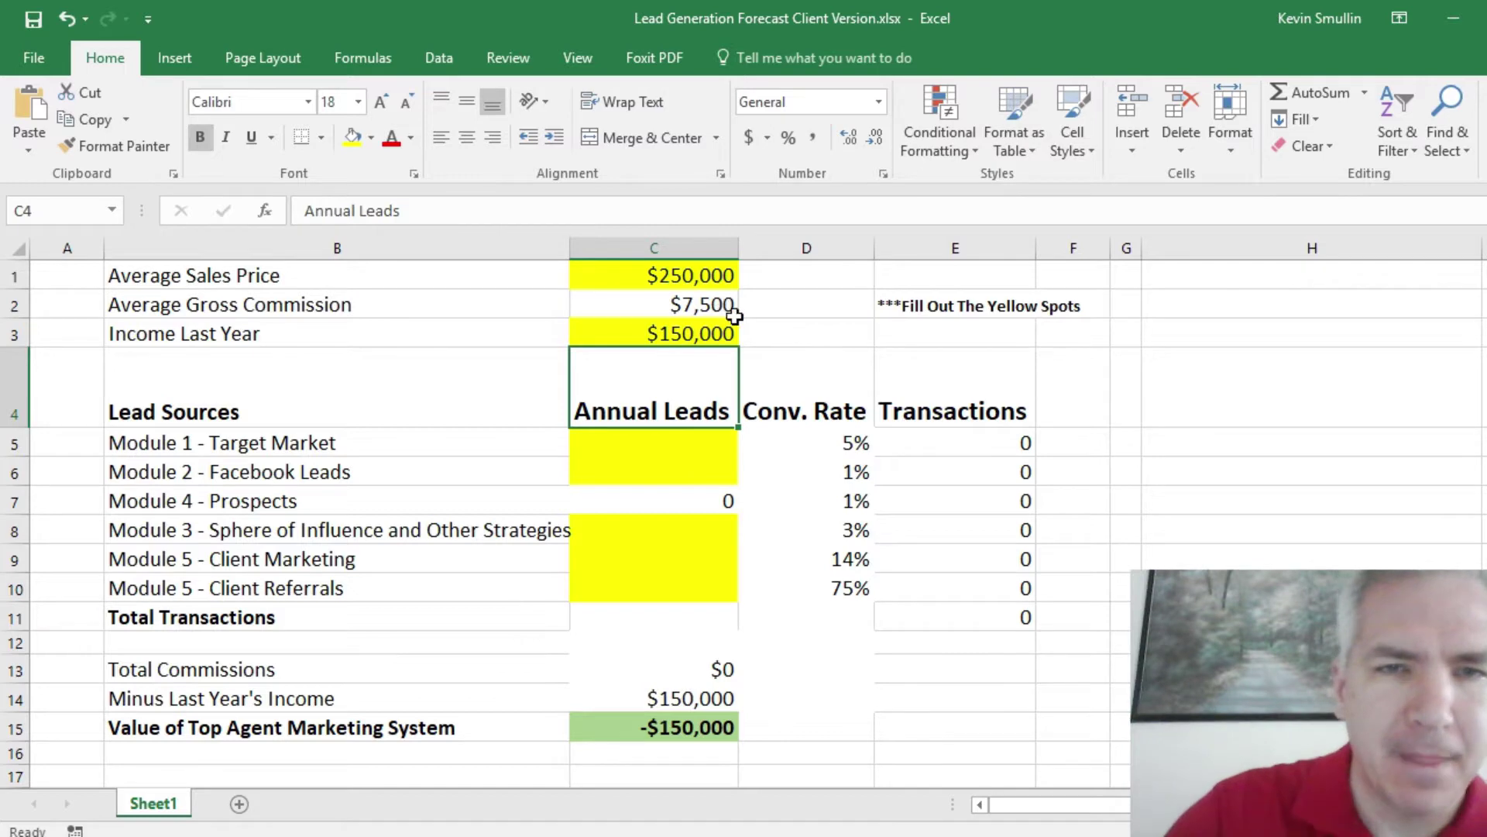
Enter 52 annual leads for Module 1 - Target Market in C5.
left_click(1114, 436)
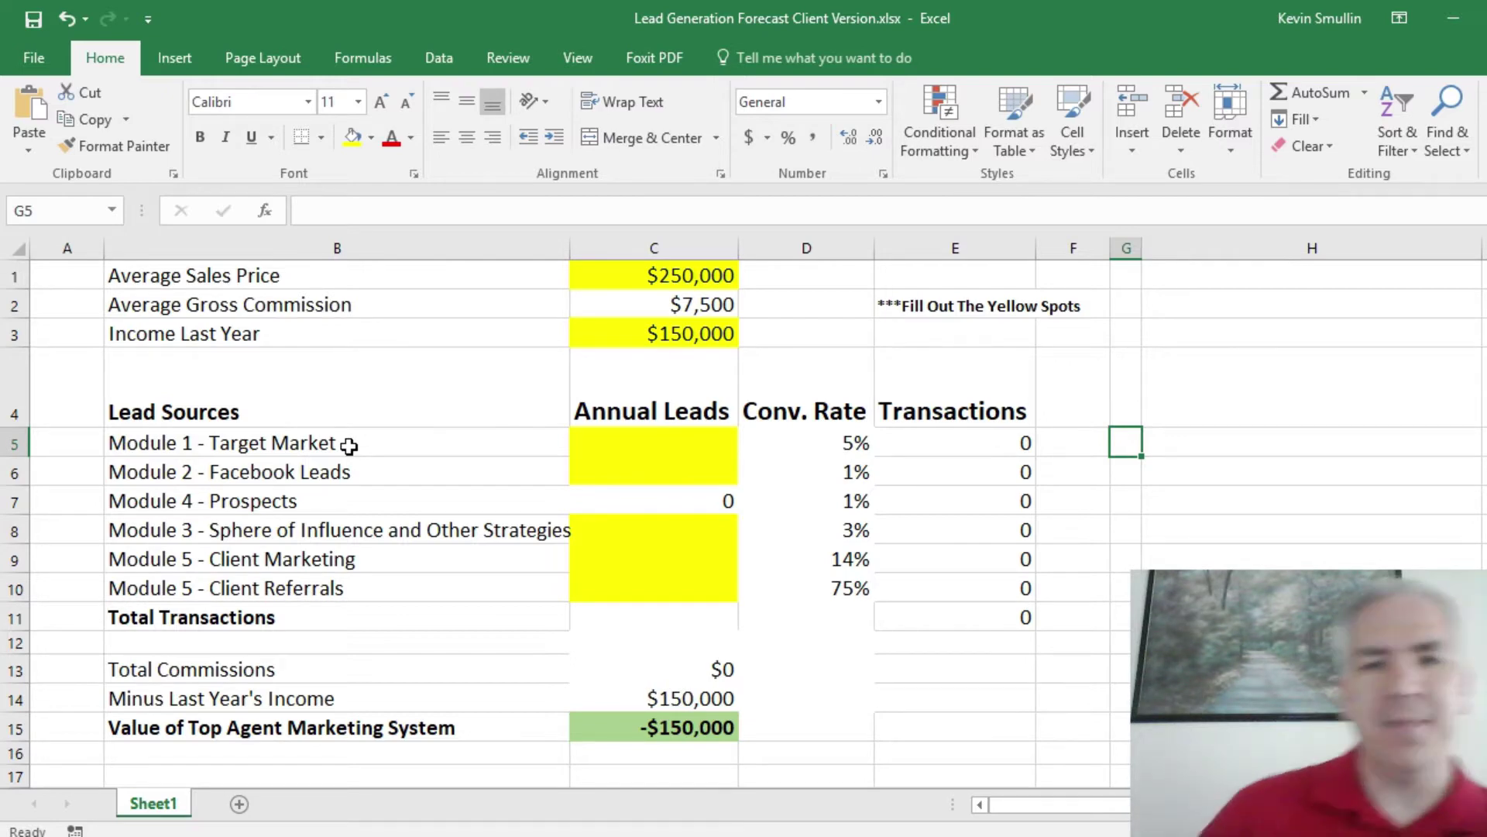
left_click(597, 438)
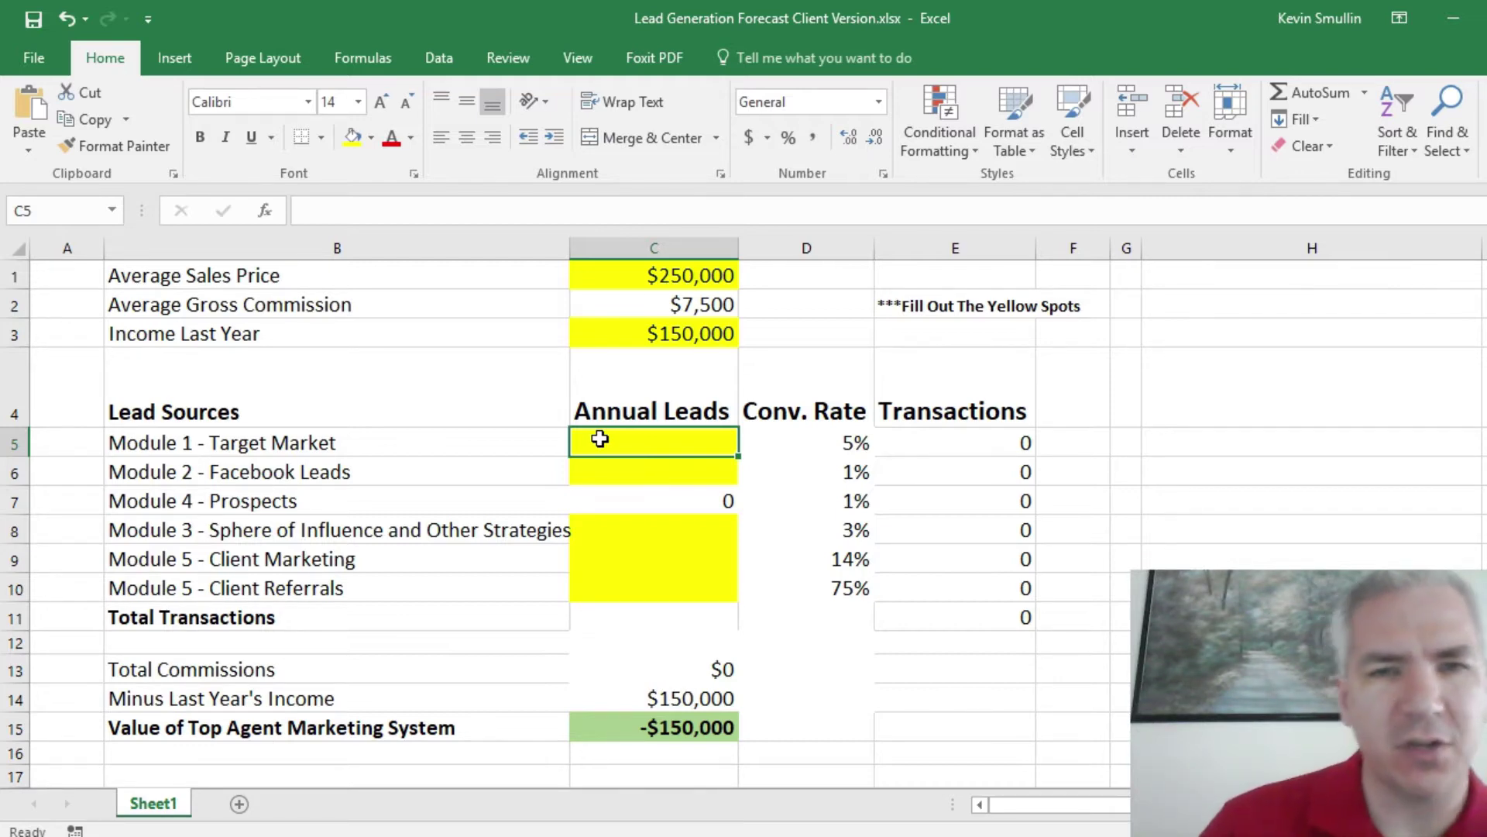
left_click(797, 442)
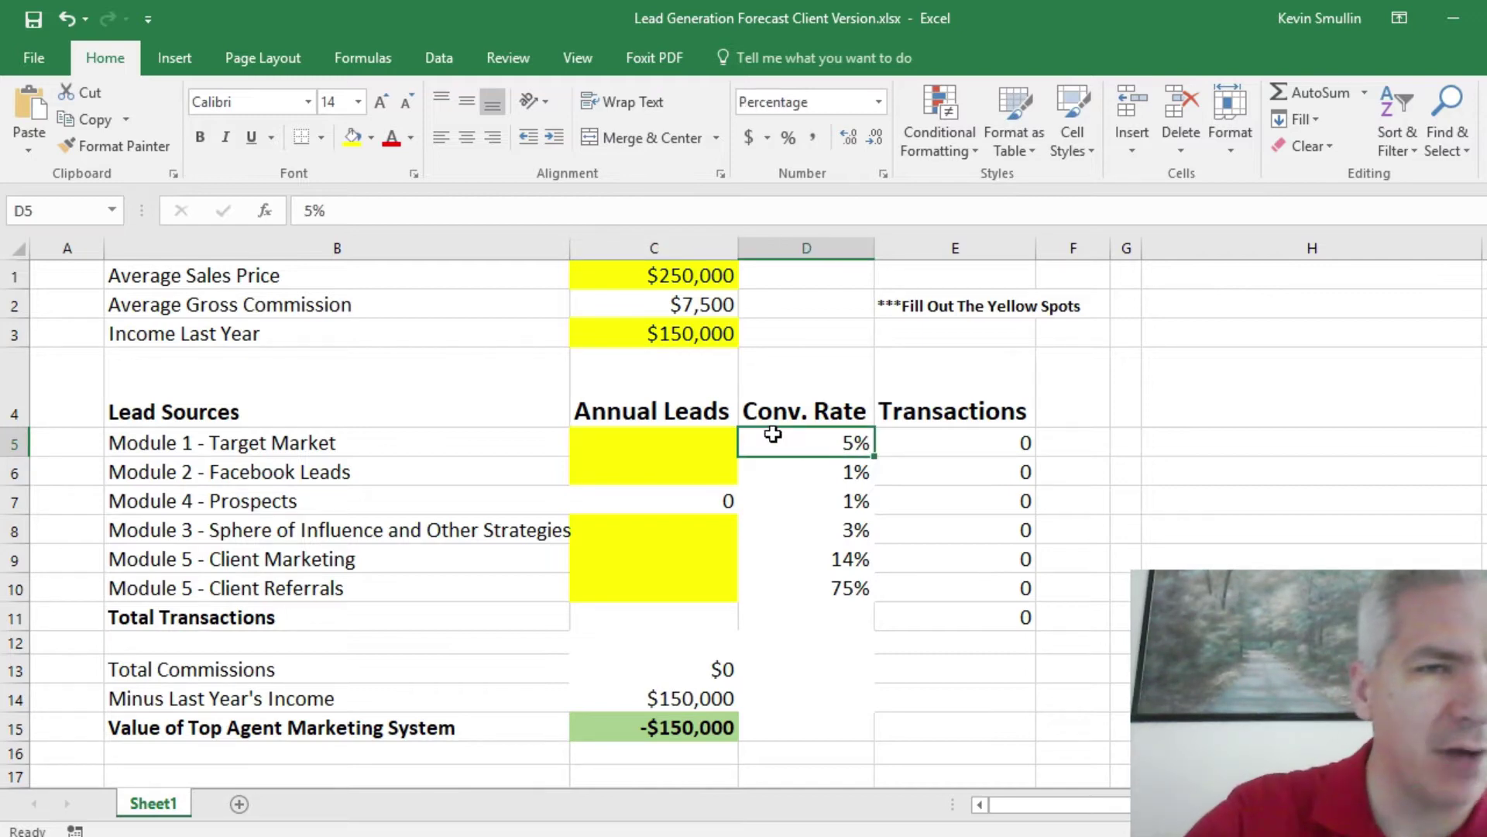
left_click(646, 439)
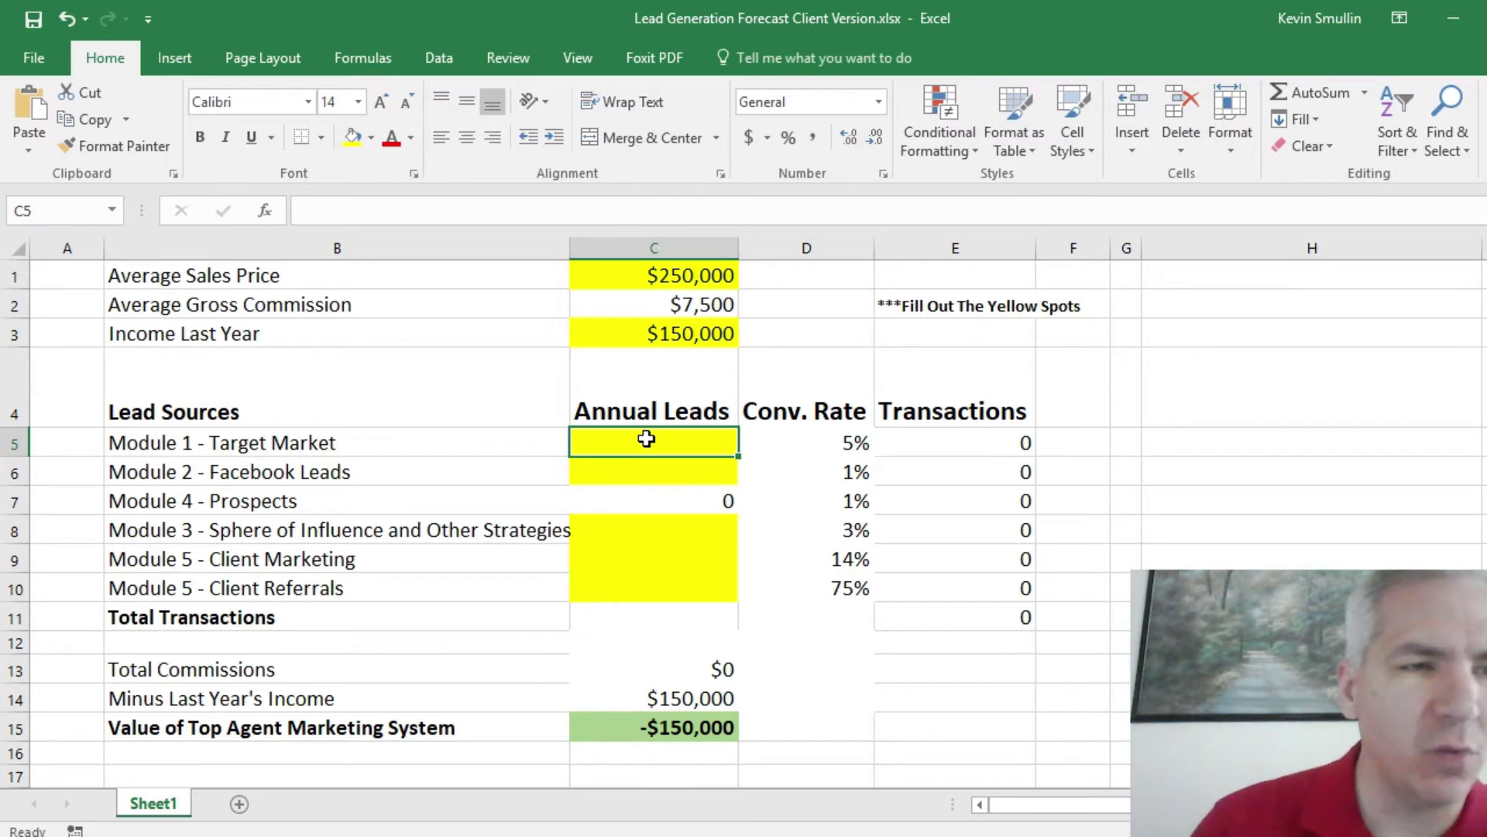
type("52")
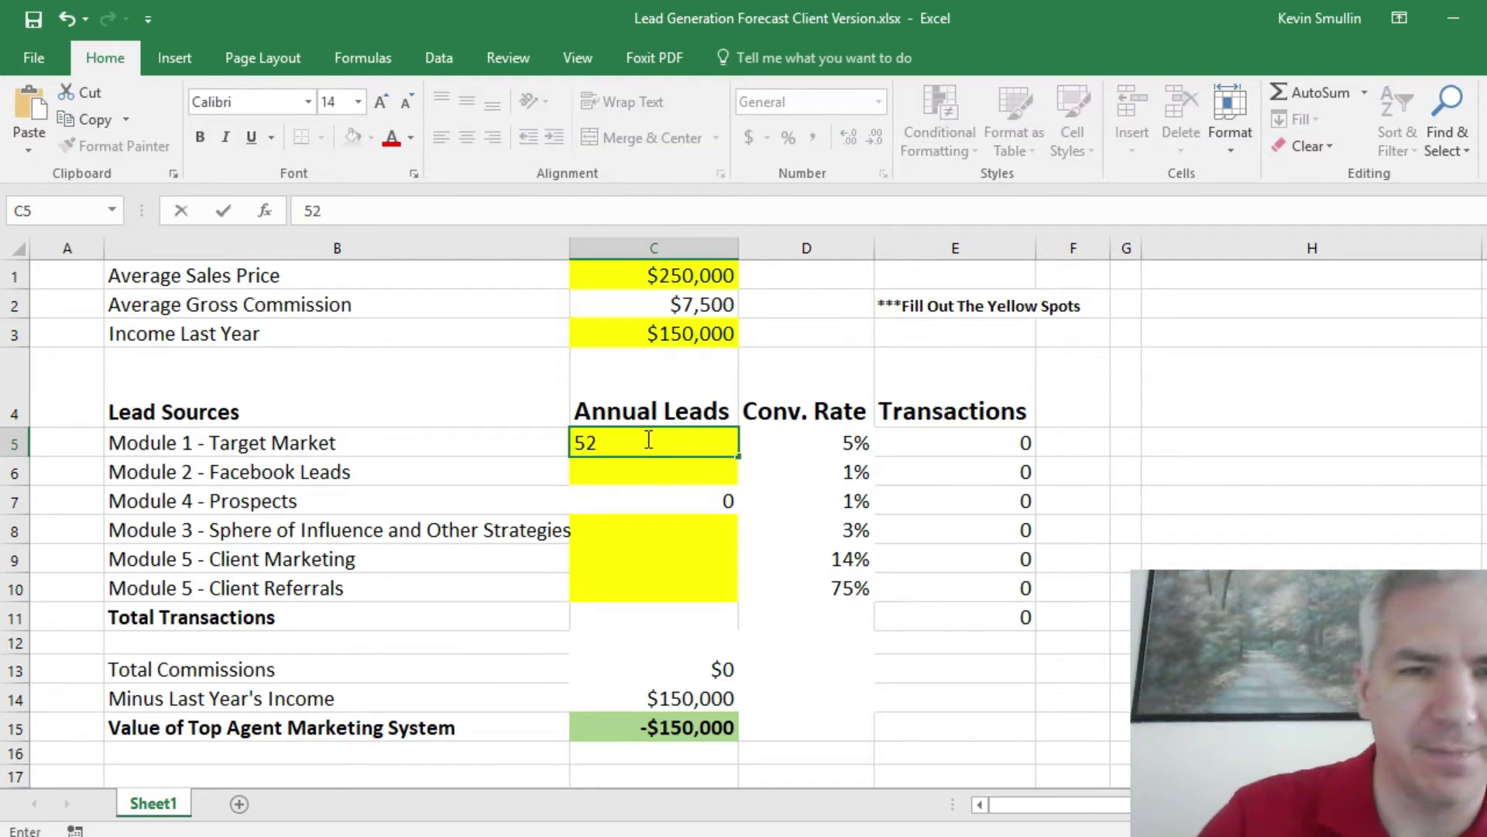
key("Return")
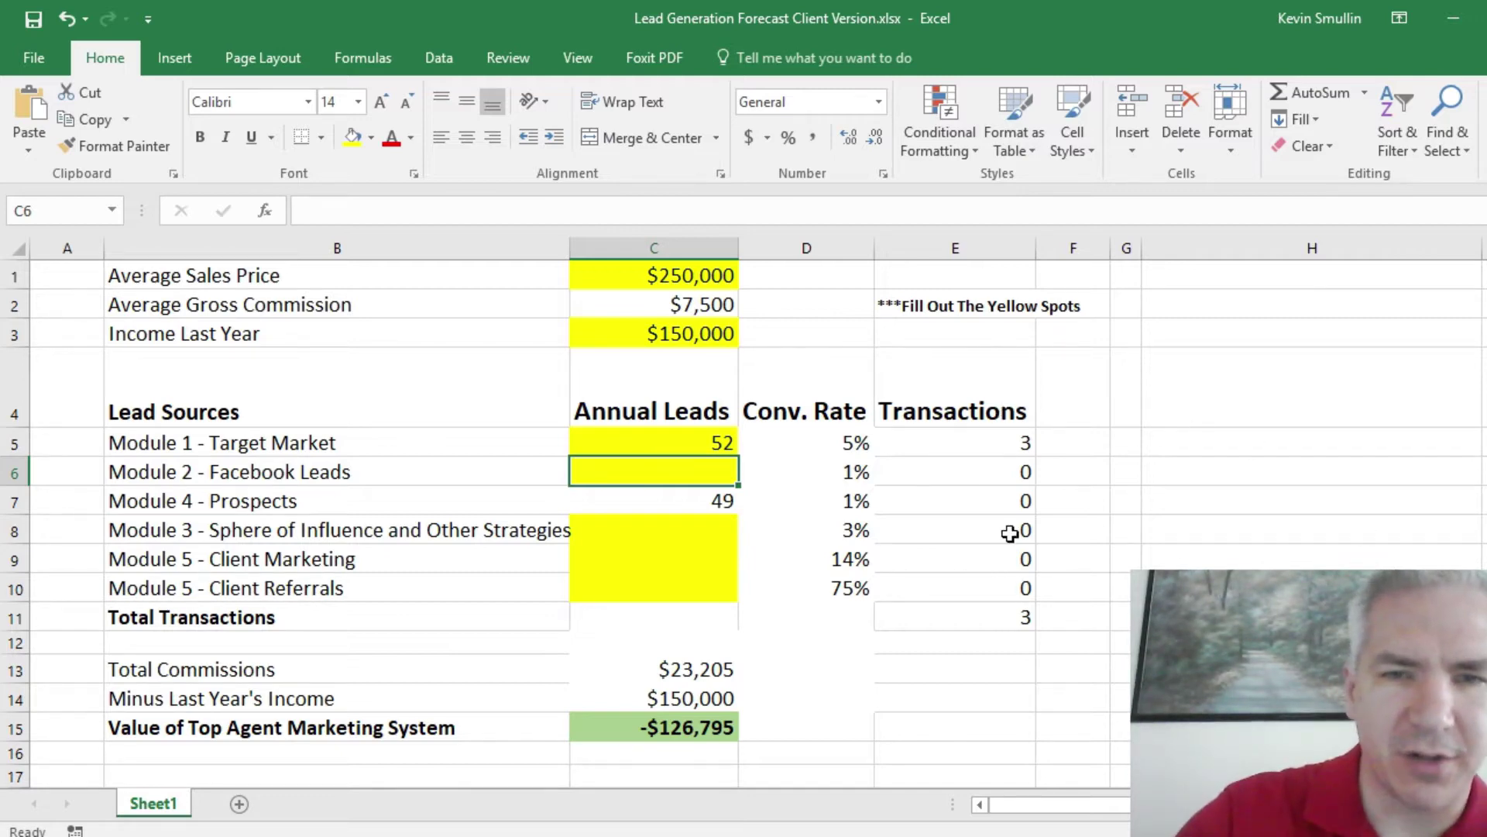
Enter 960 annual leads for Module 2 - Facebook Leads in C6 and check the Prospects row's leads and transactions.
left_click(1090, 493)
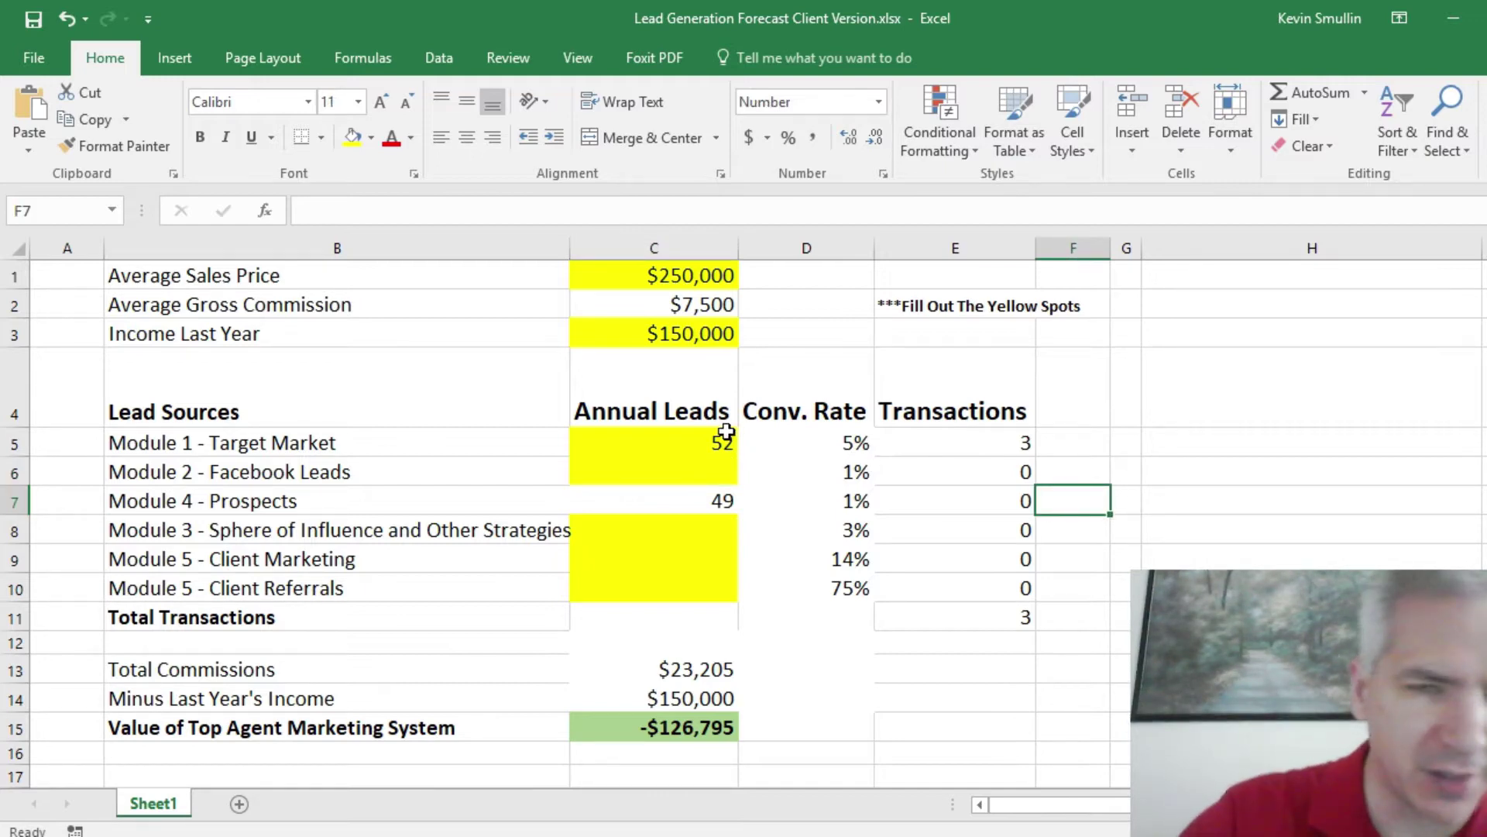
left_click(280, 474)
left_click(614, 471)
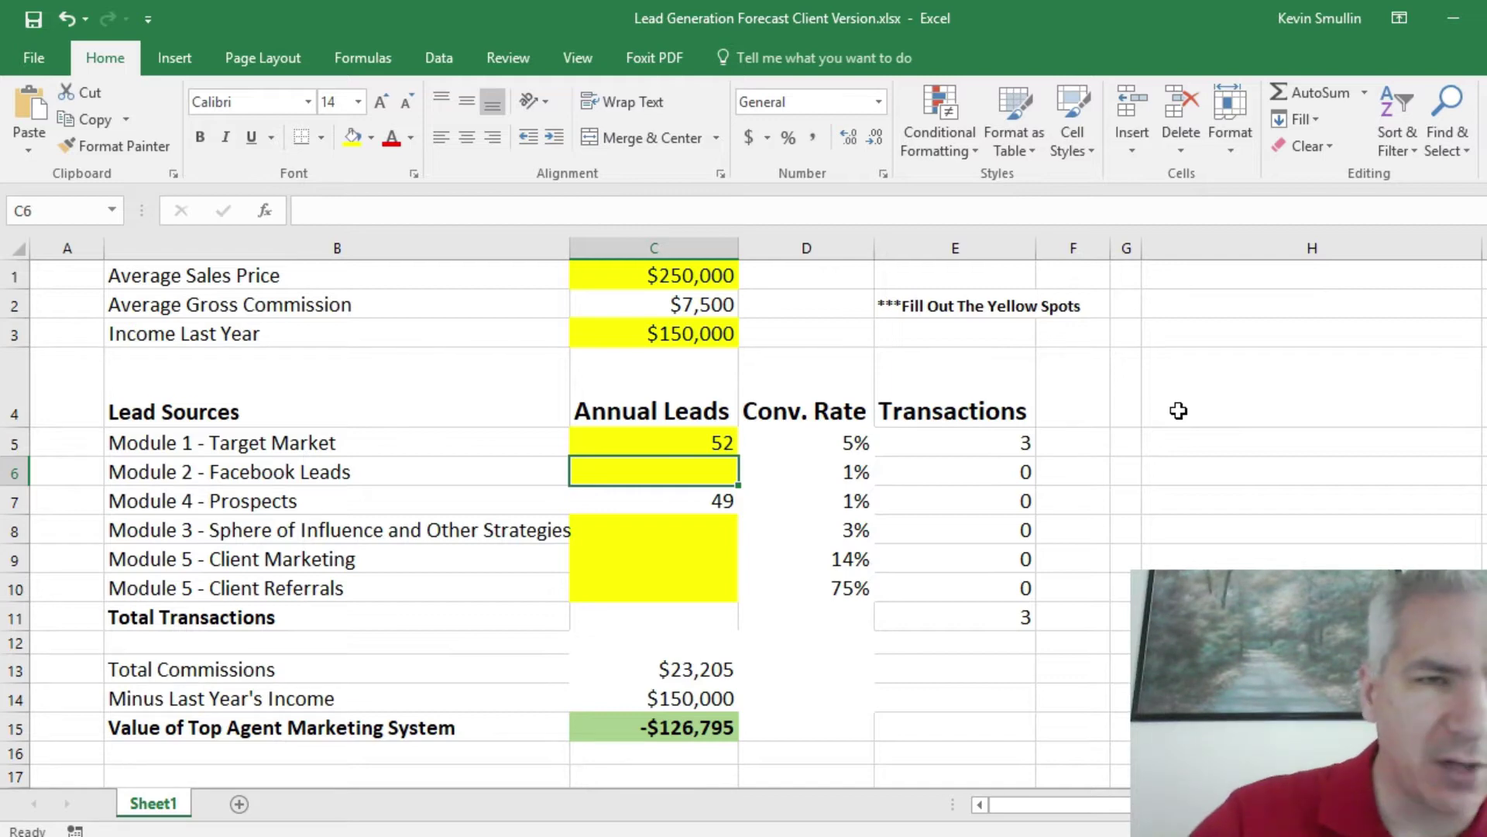
type("960")
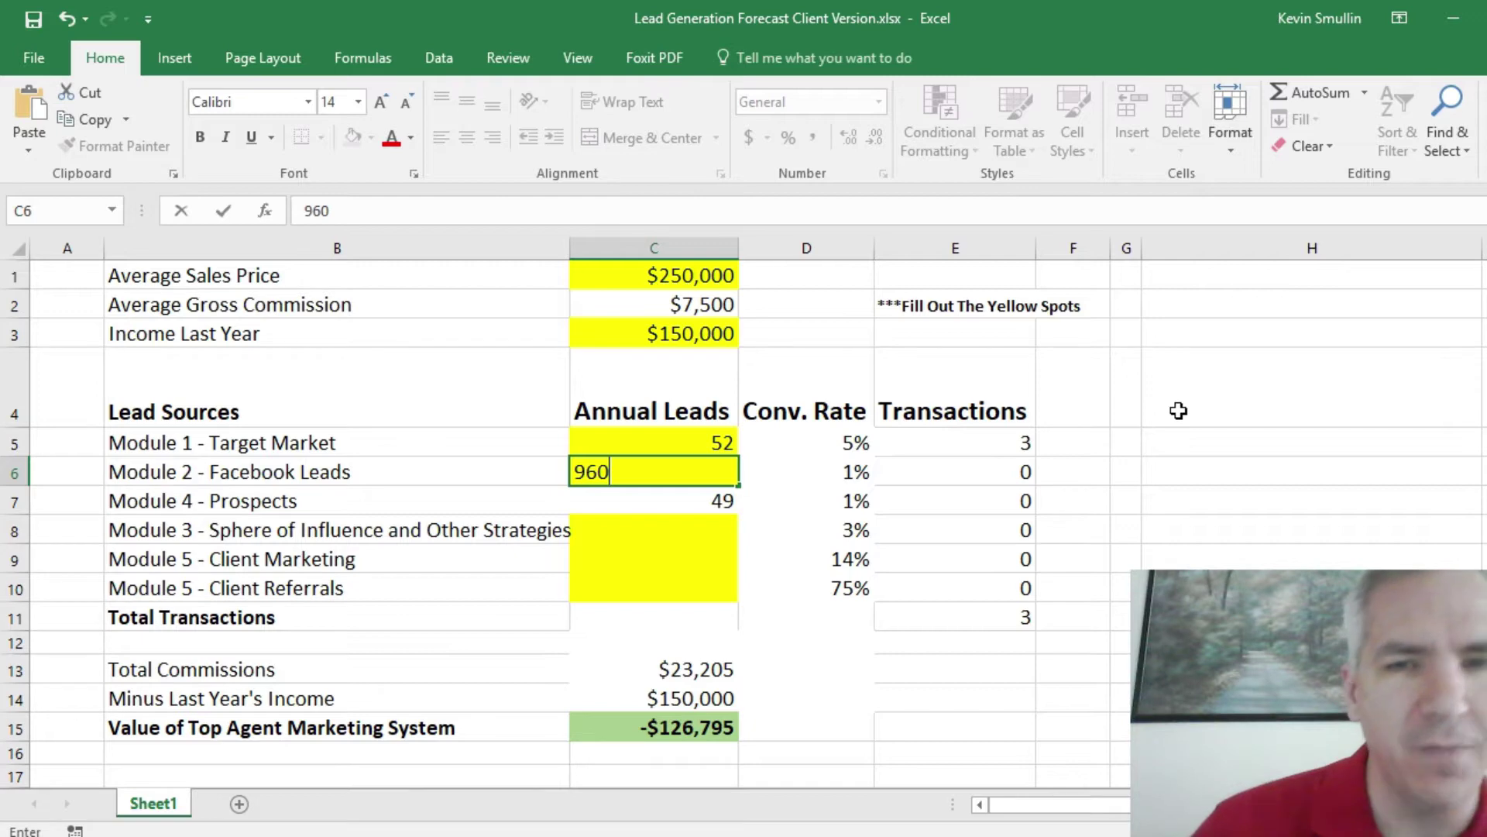
key("Return")
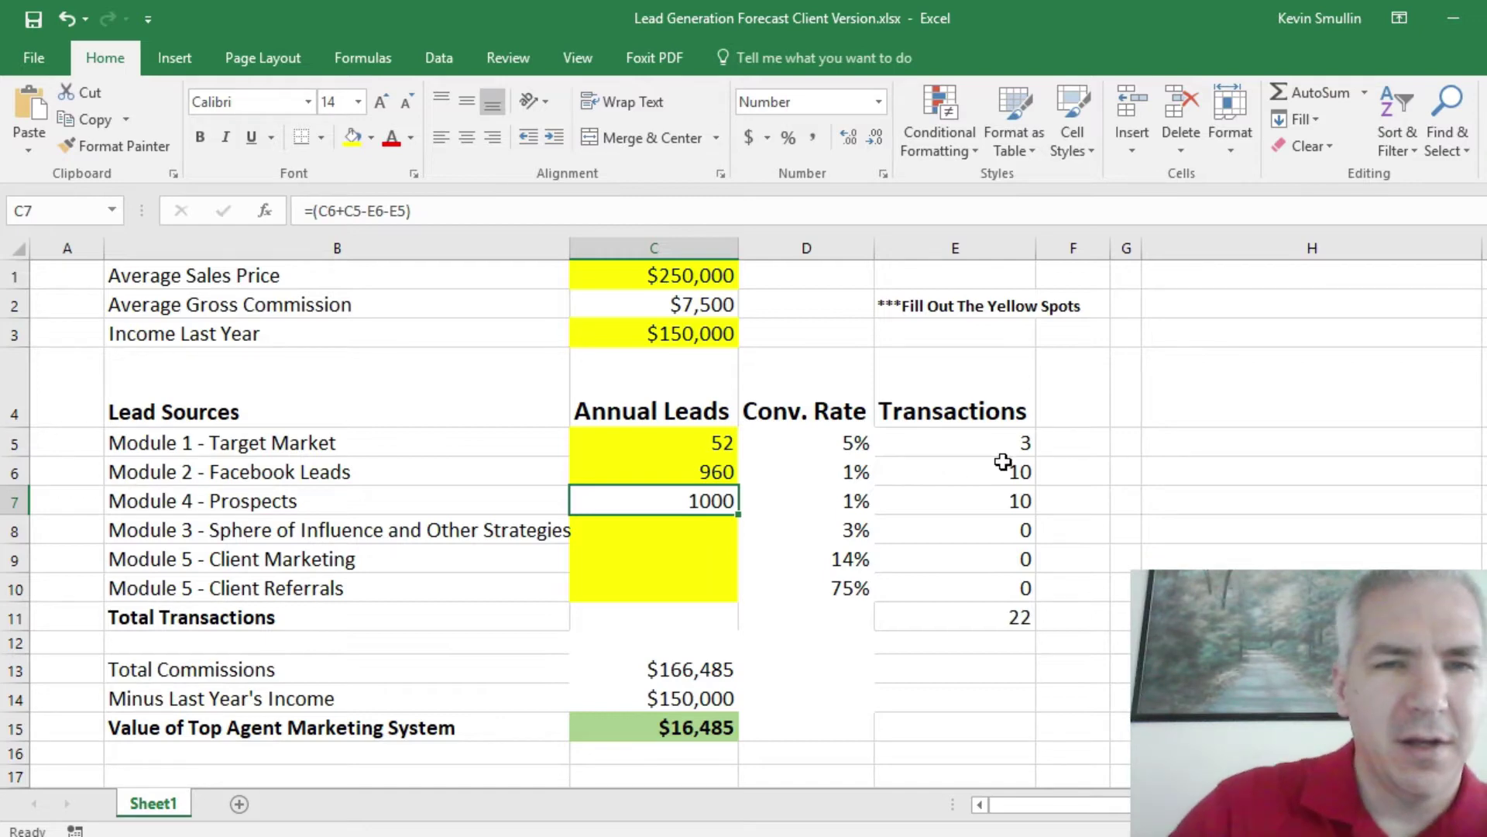
left_click(1100, 442)
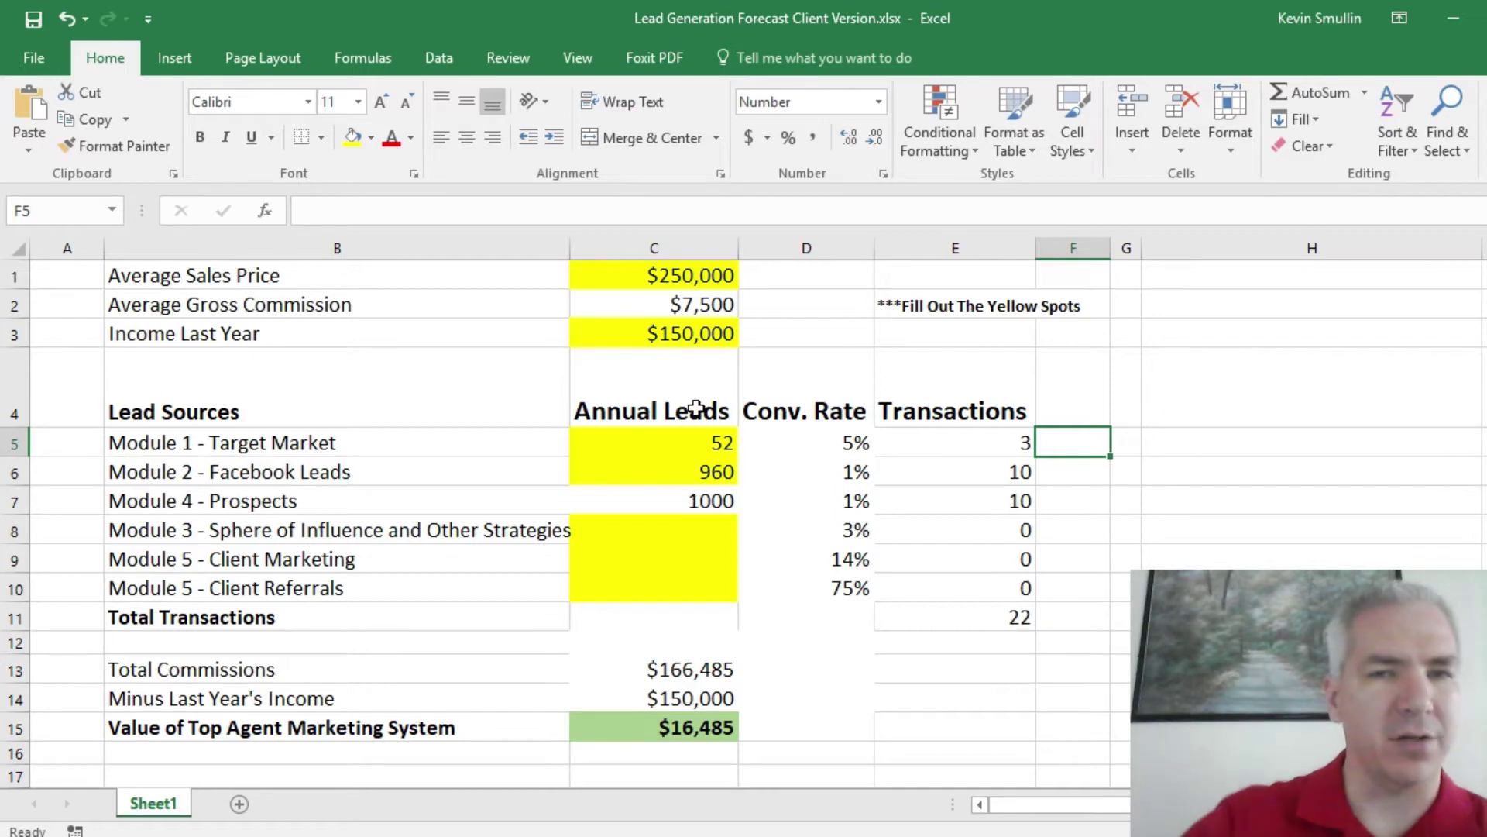
left_click(622, 499)
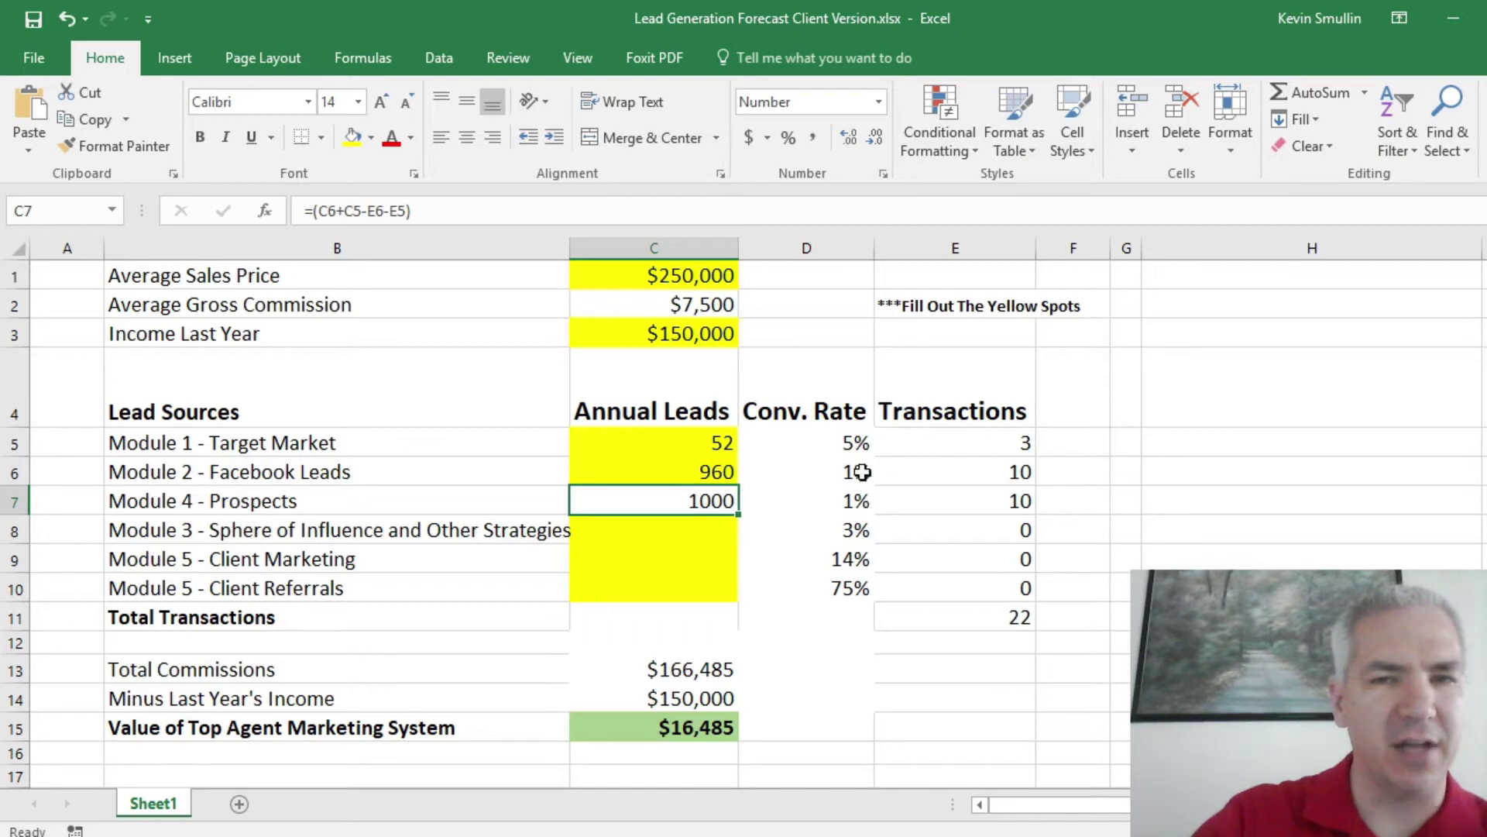
left_click(983, 498)
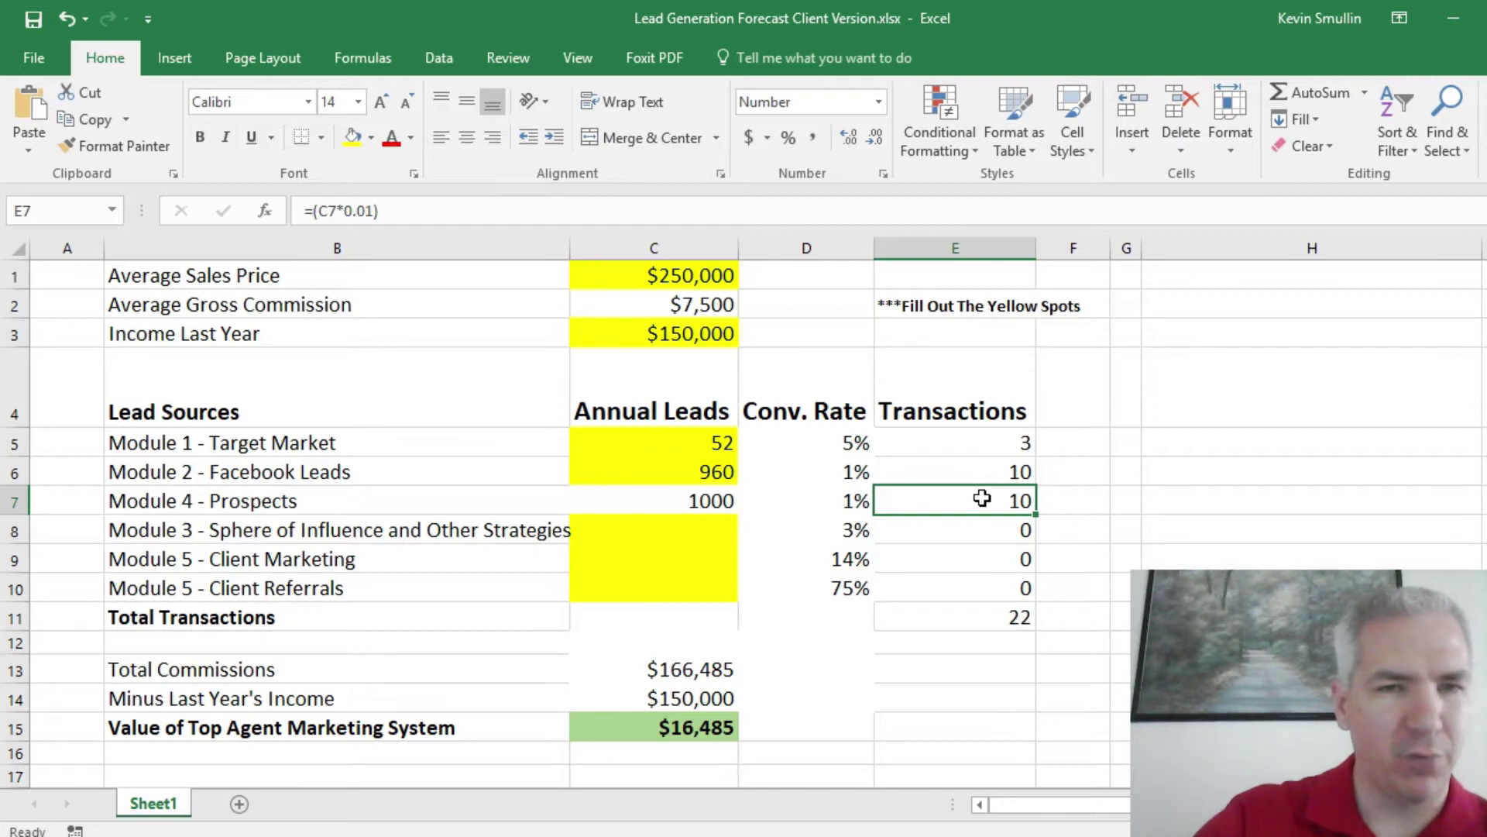
Enter 200 annual leads for Module 3 - Sphere of Influence and Other Strategies in C8 and check that row's transactions.
left_click(687, 532)
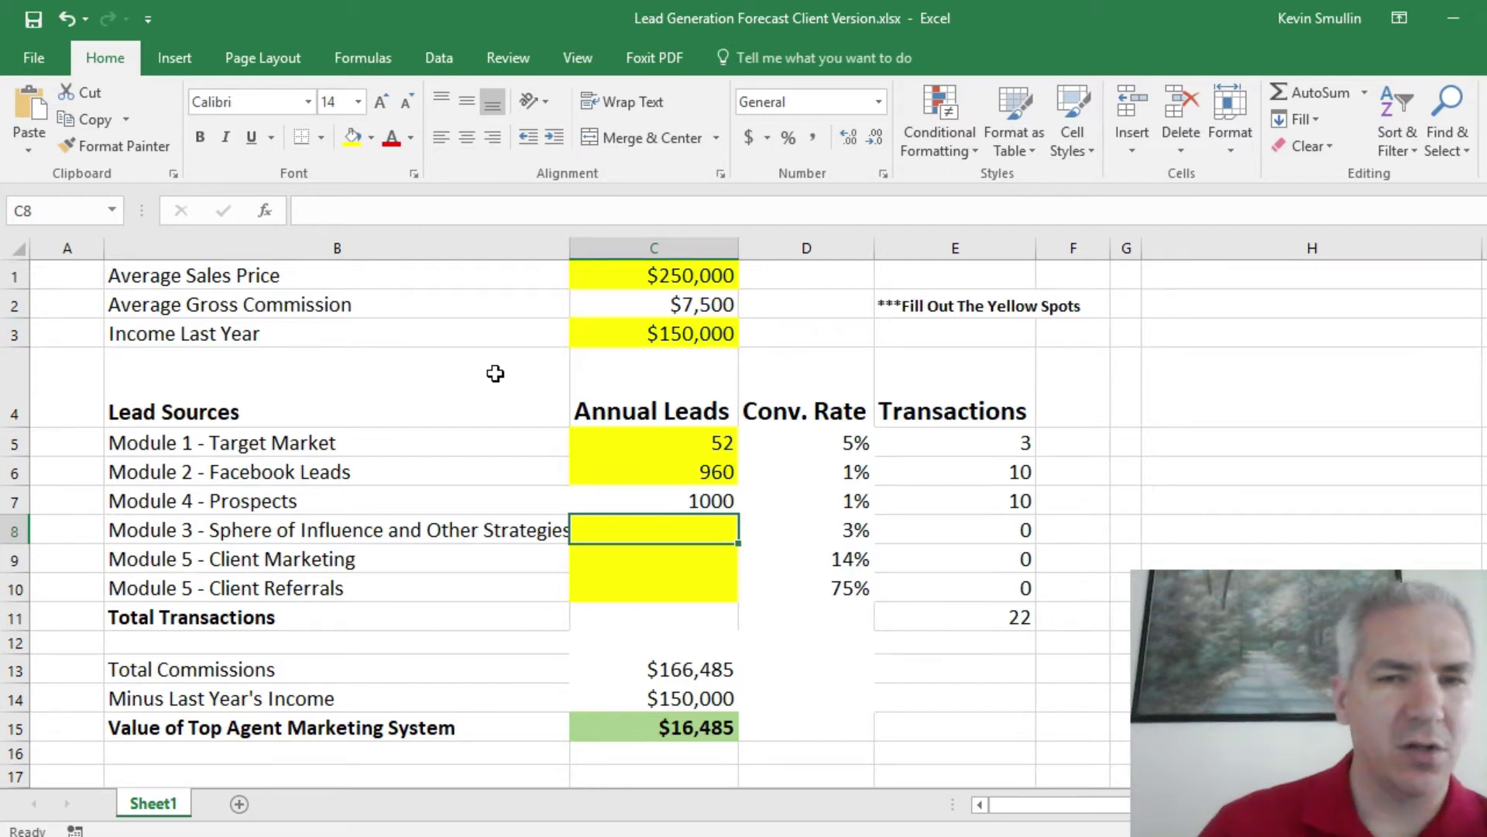
type("200")
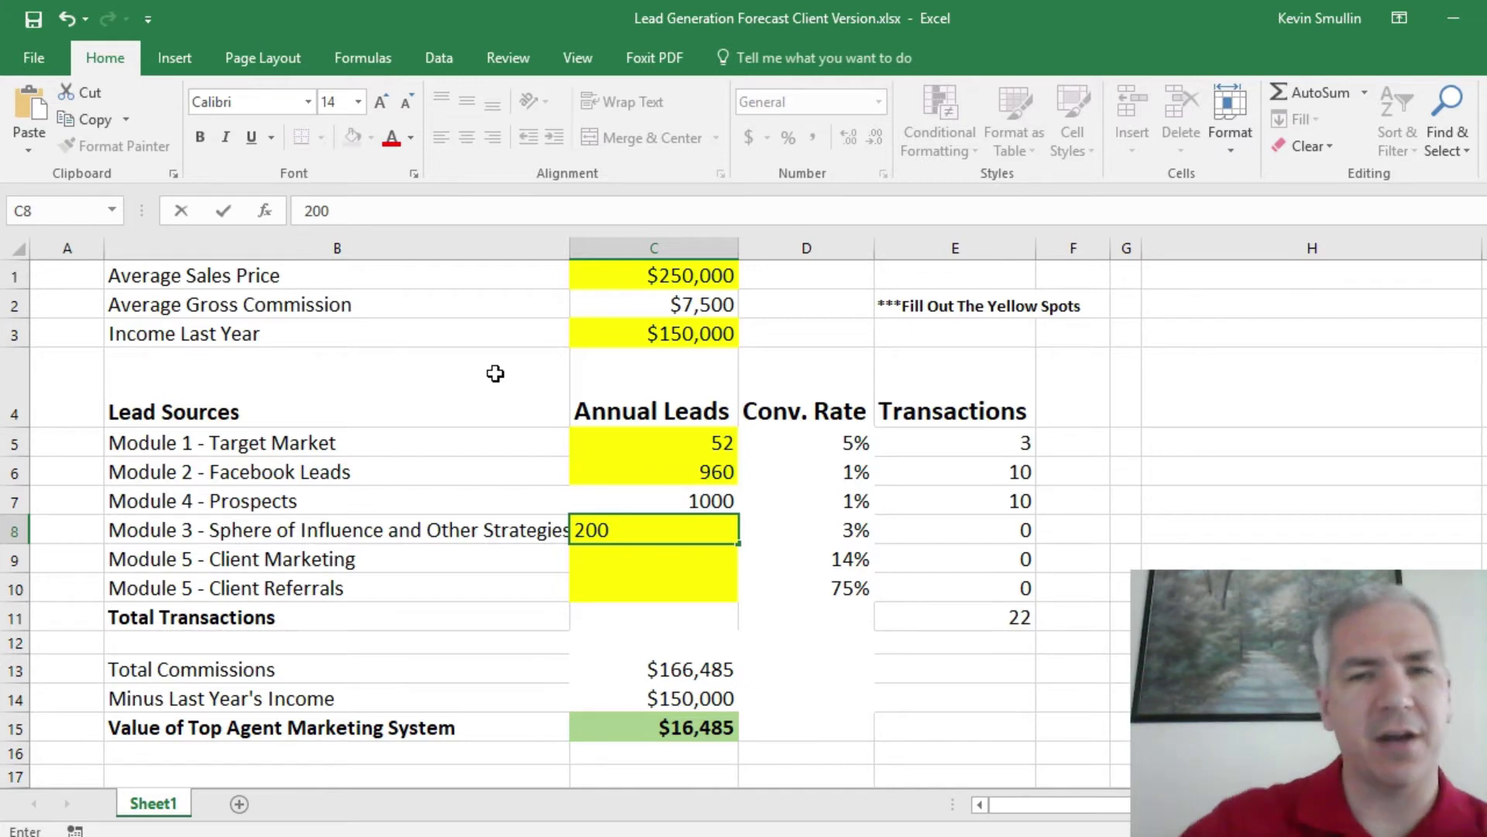
left_click(807, 529)
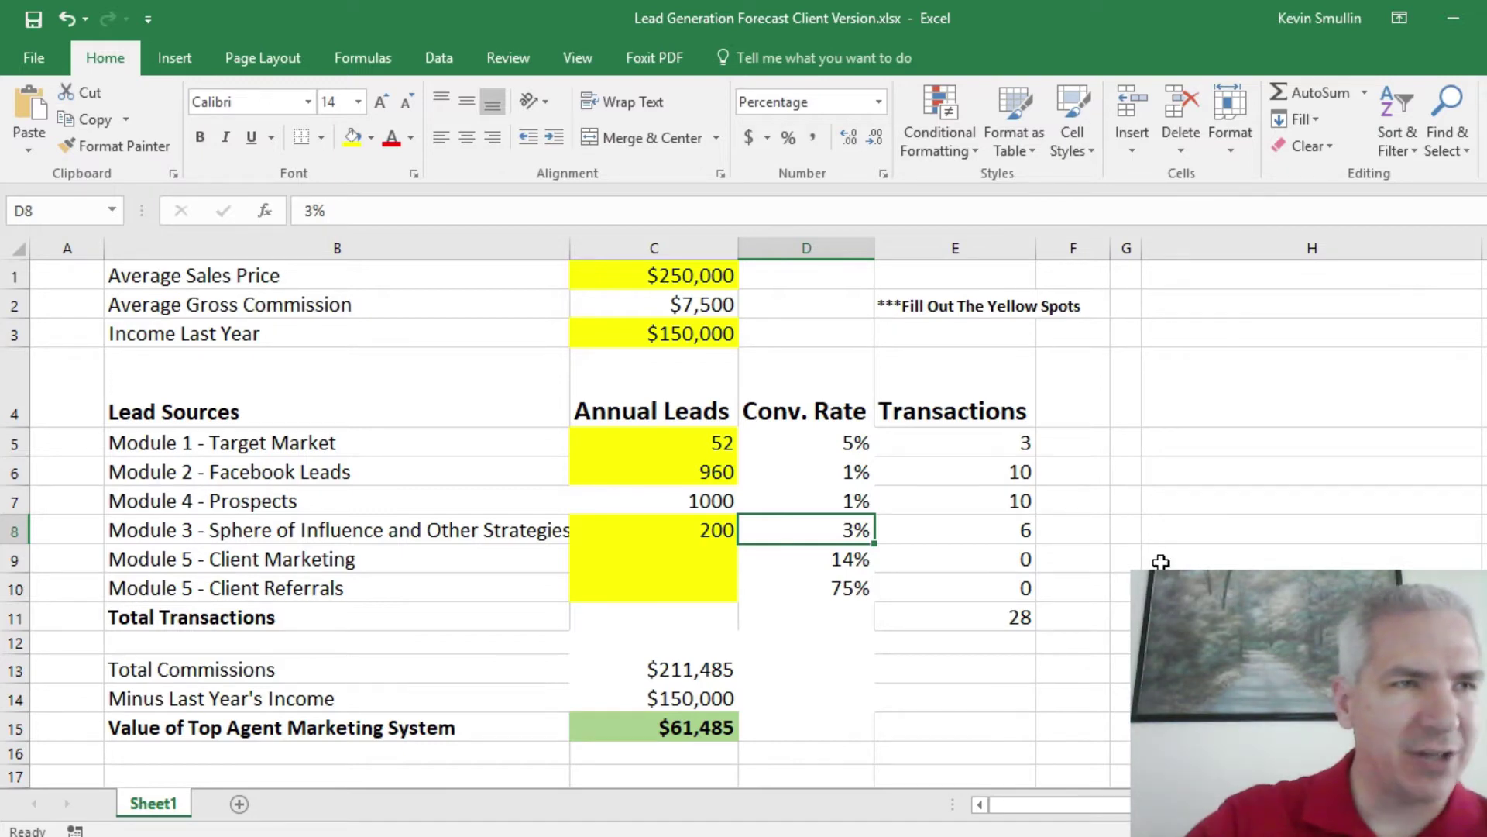
left_click(961, 532)
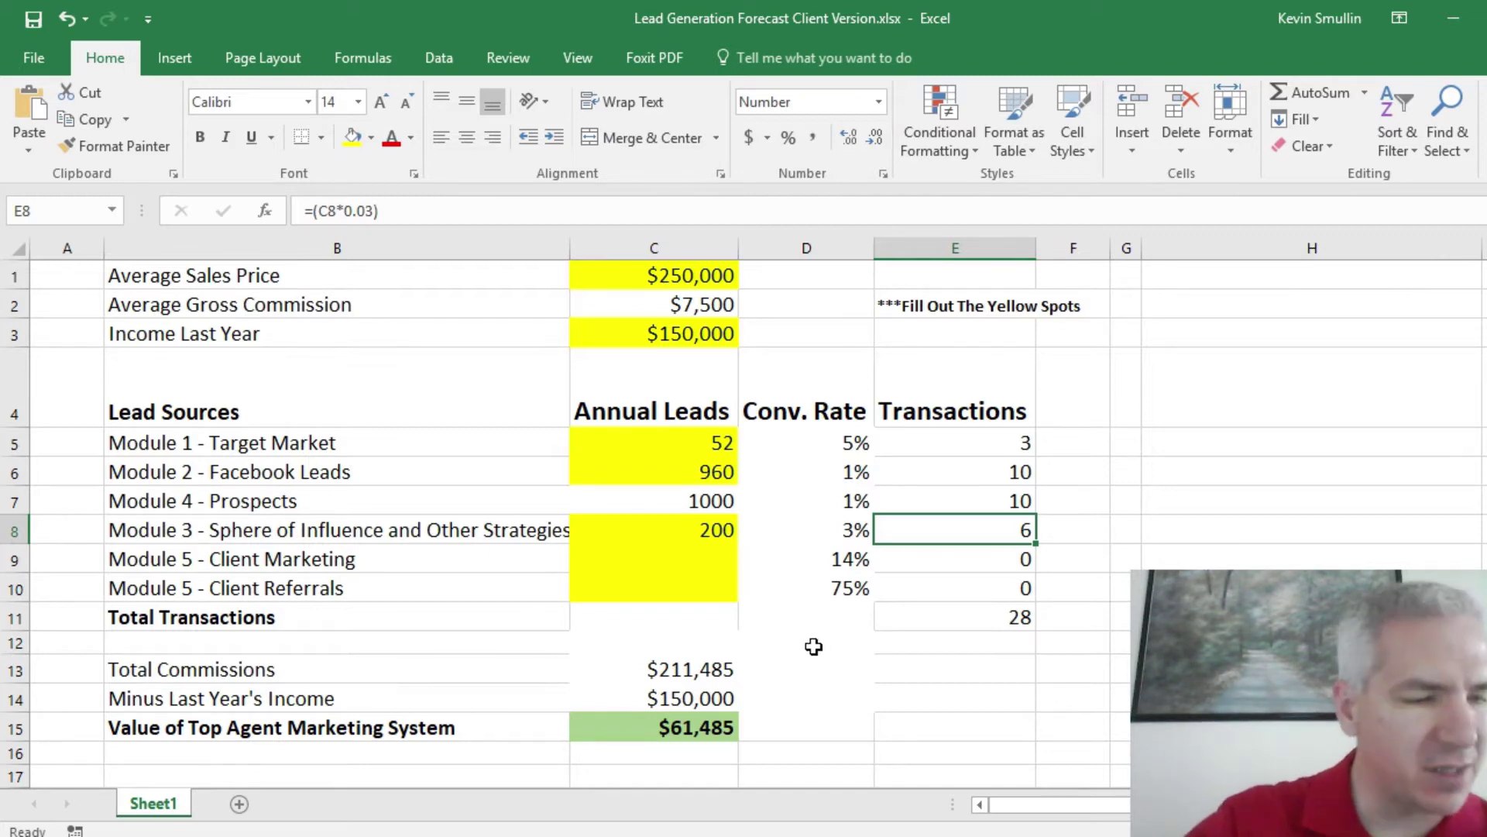
Enter 100 annual leads for Module 5 - Client Marketing in C9.
left_click(653, 560)
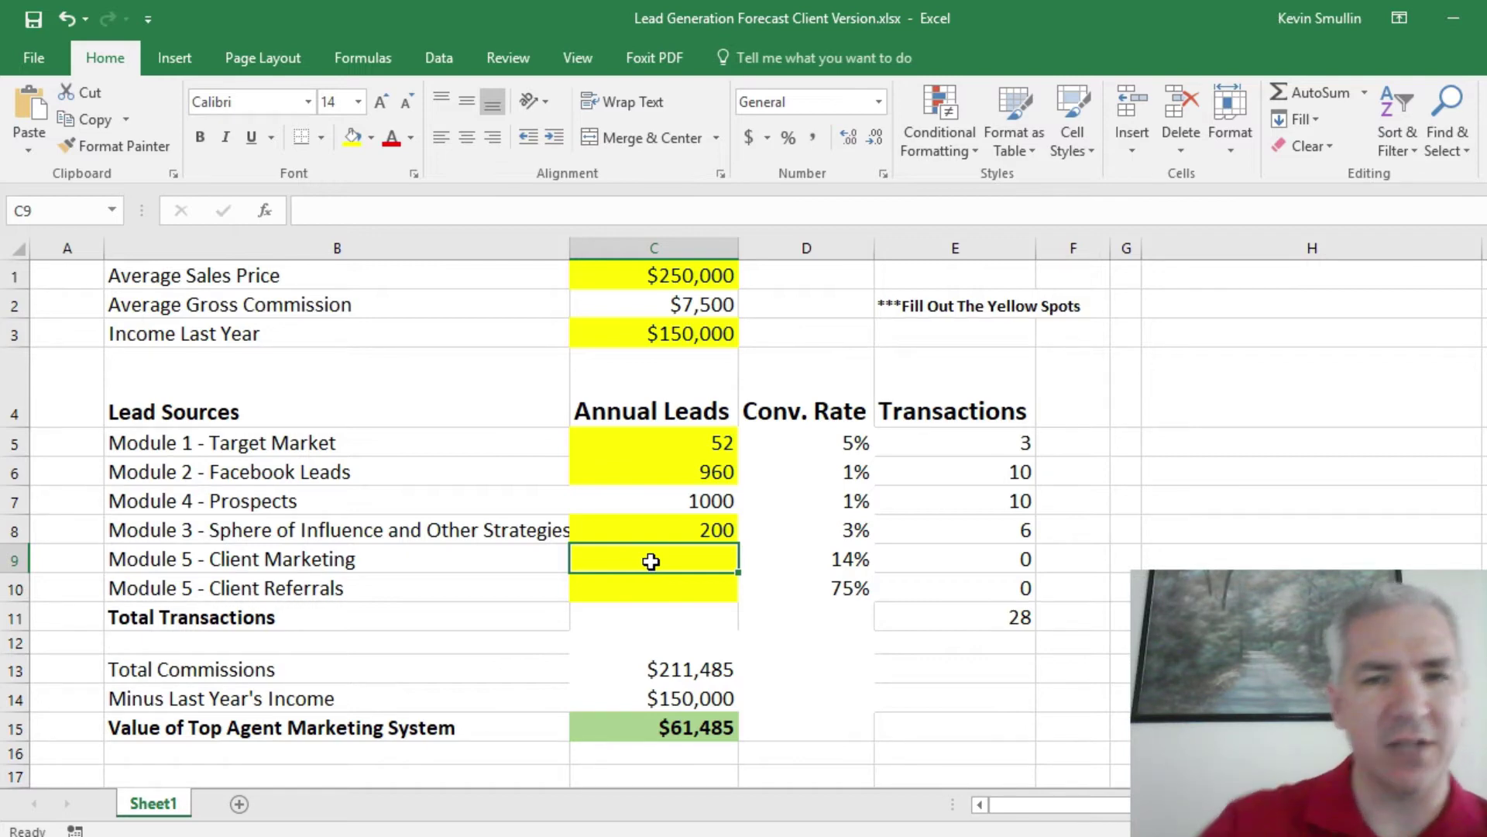
left_click(826, 560)
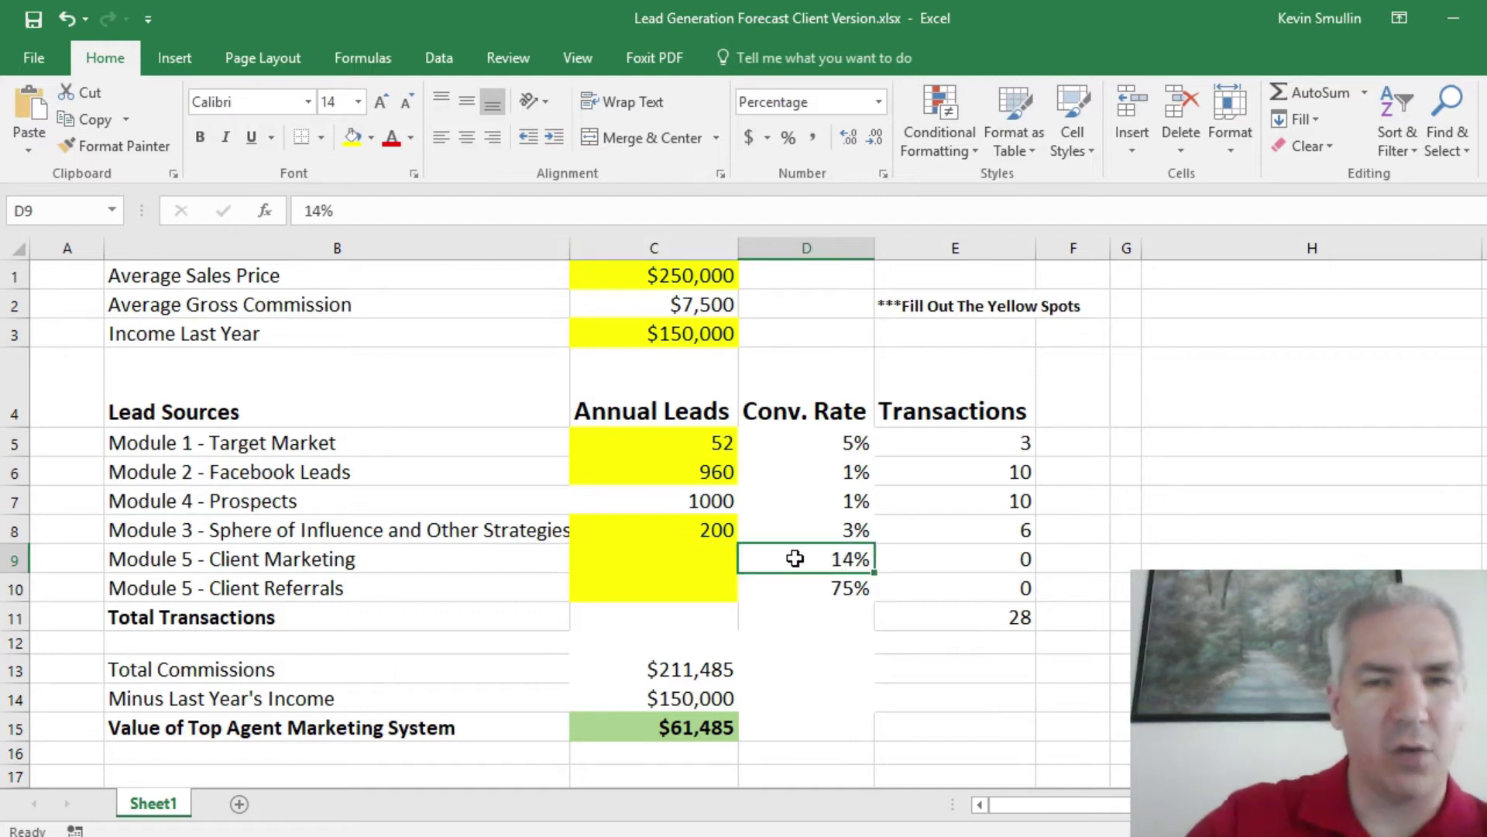
left_click(700, 556)
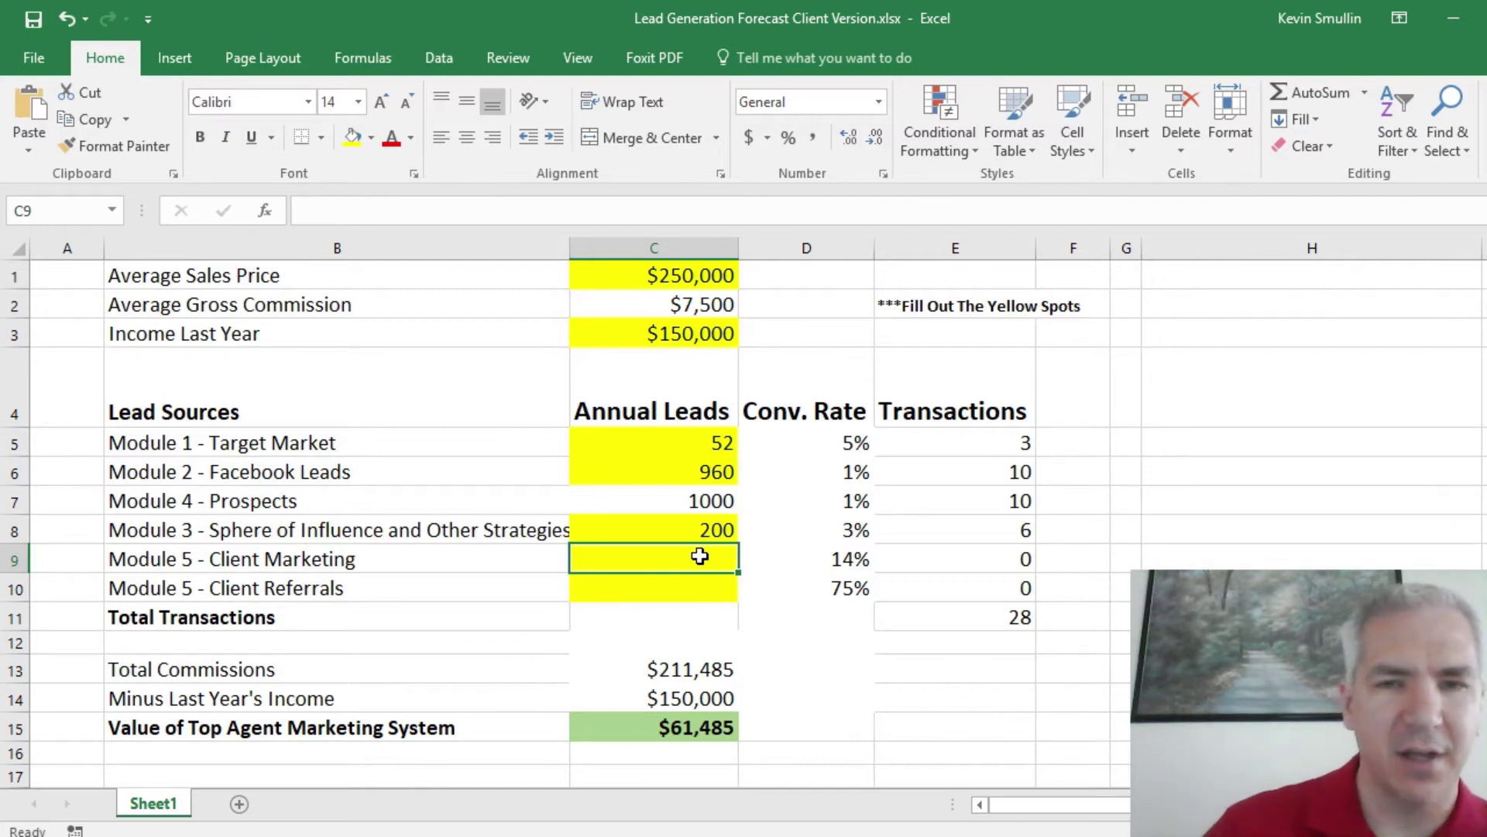
type("1")
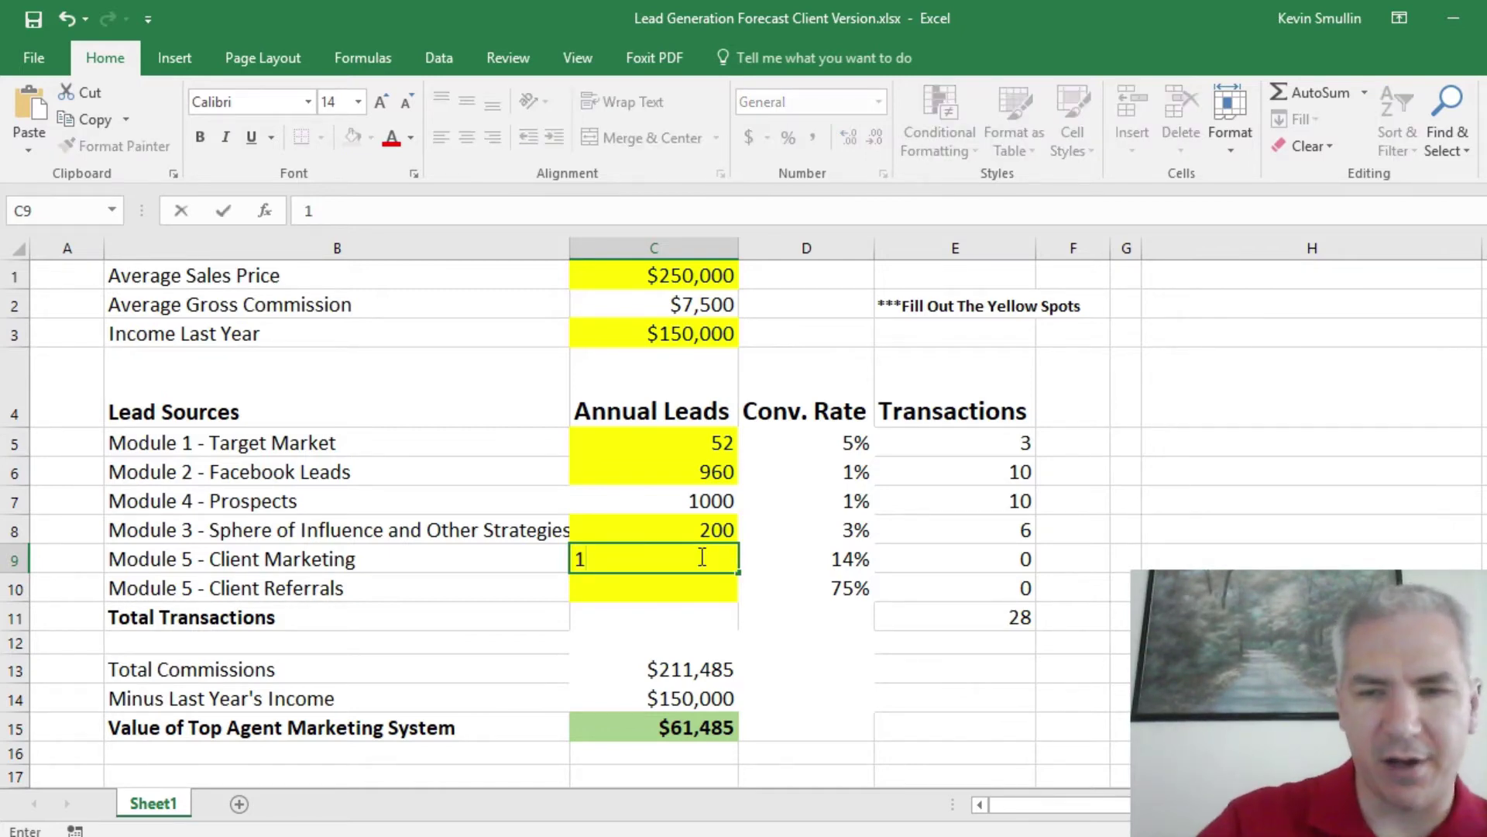
type("00")
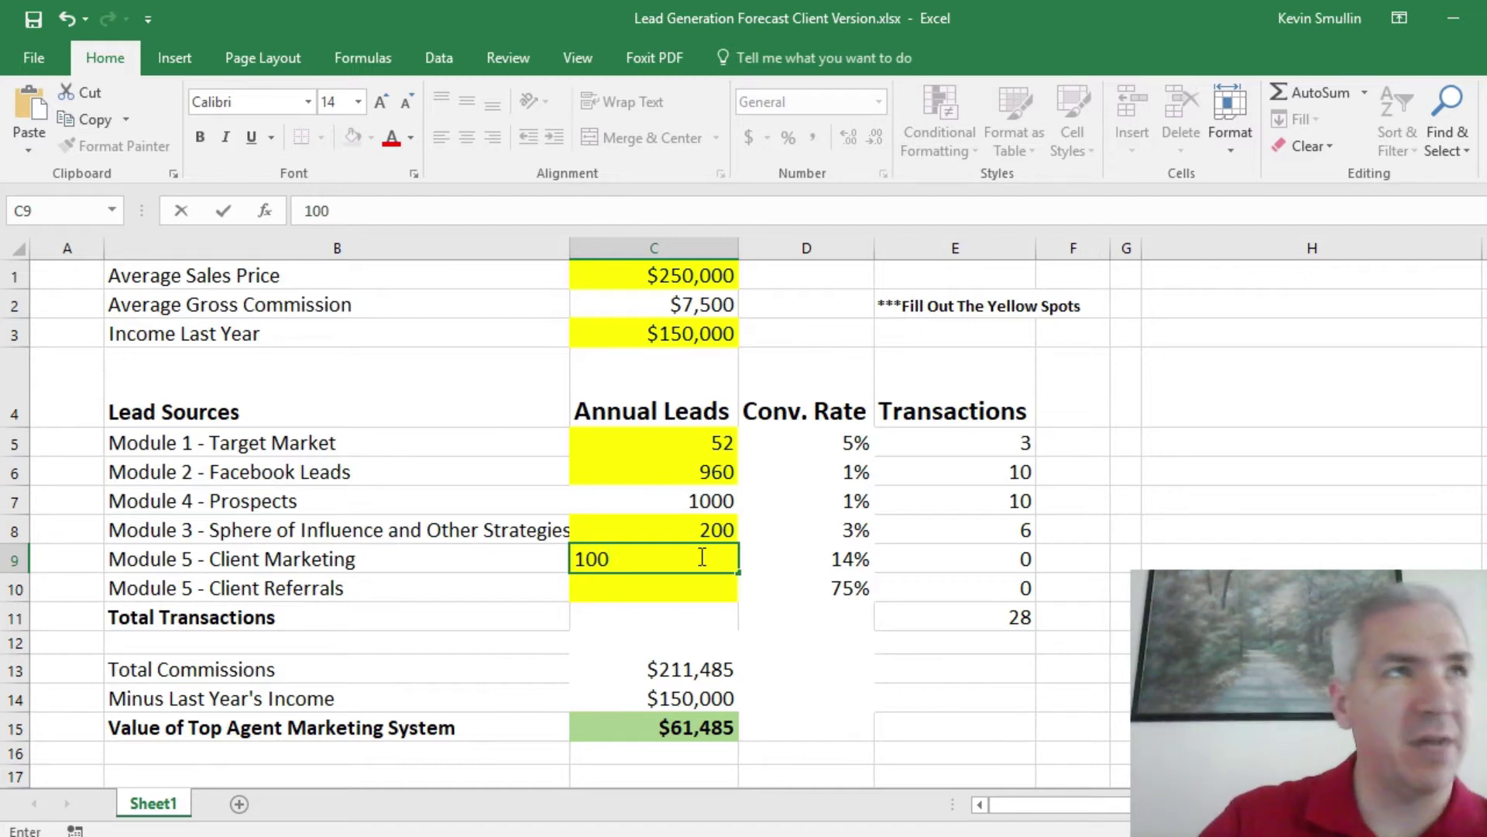
key("Tab")
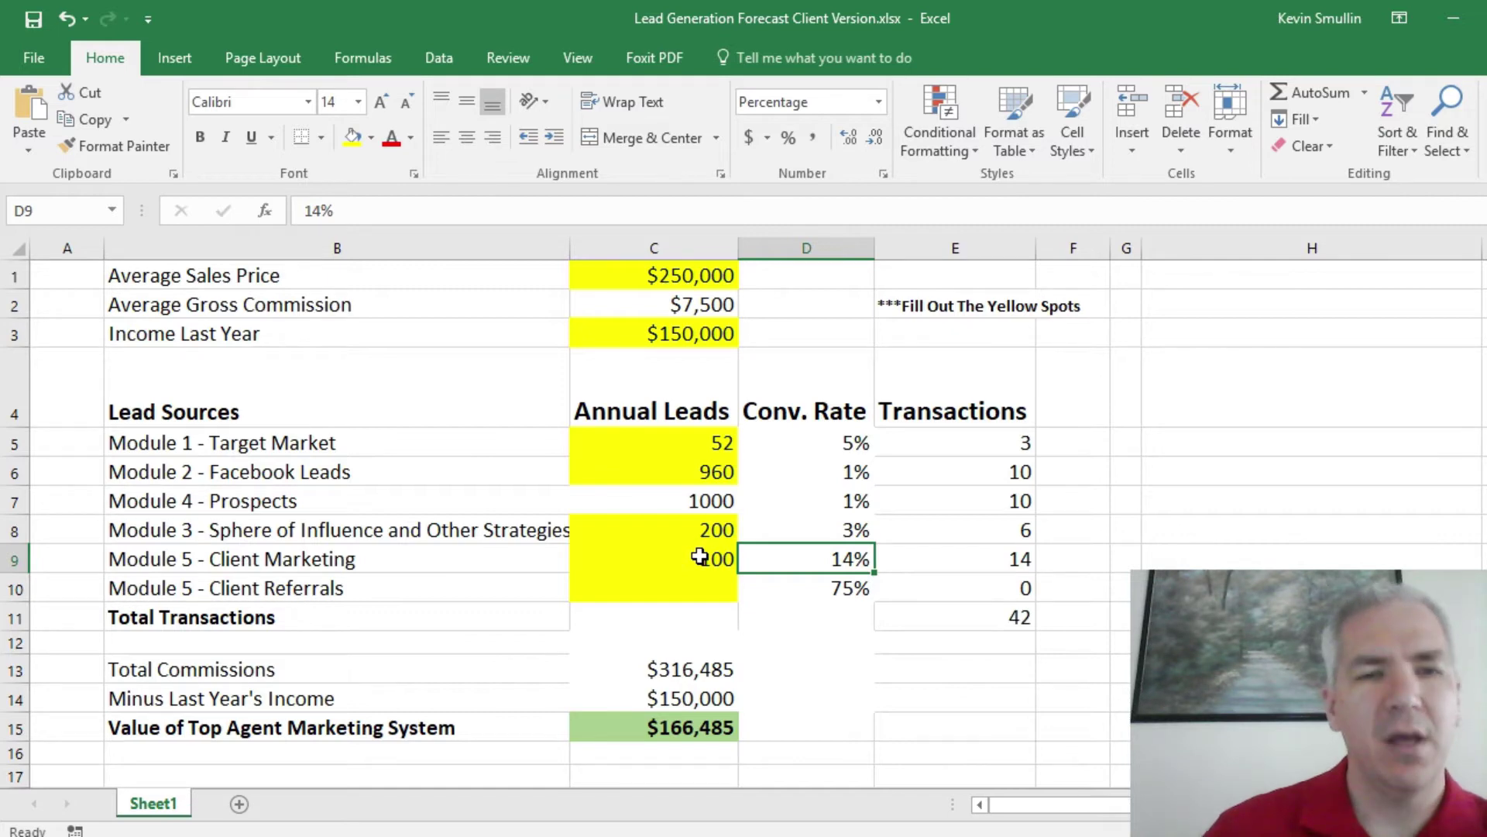
Enter 20 annual leads for Module 5 - Client Referrals in C10.
left_click(683, 584)
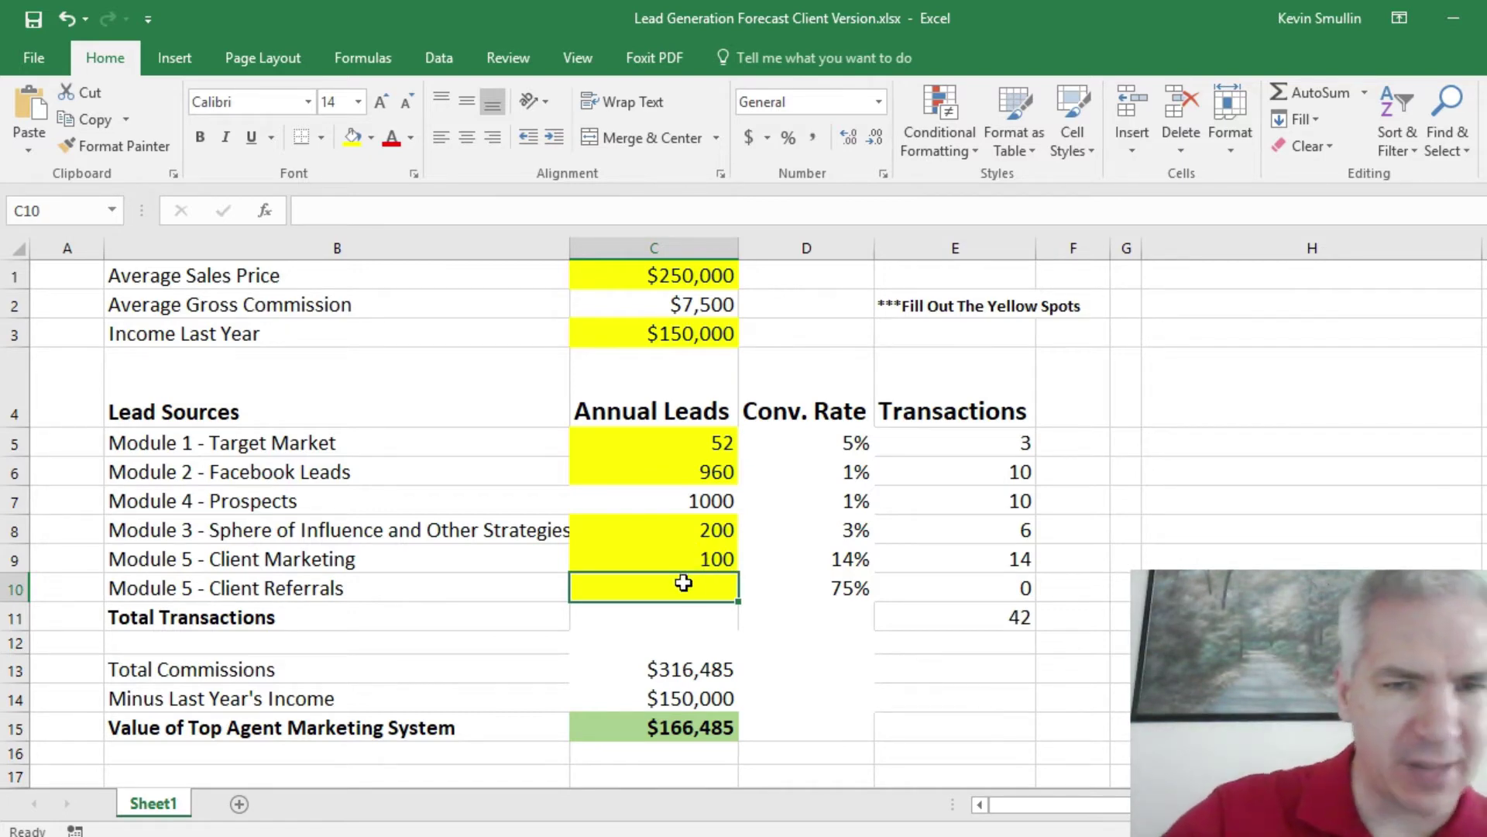
type("20")
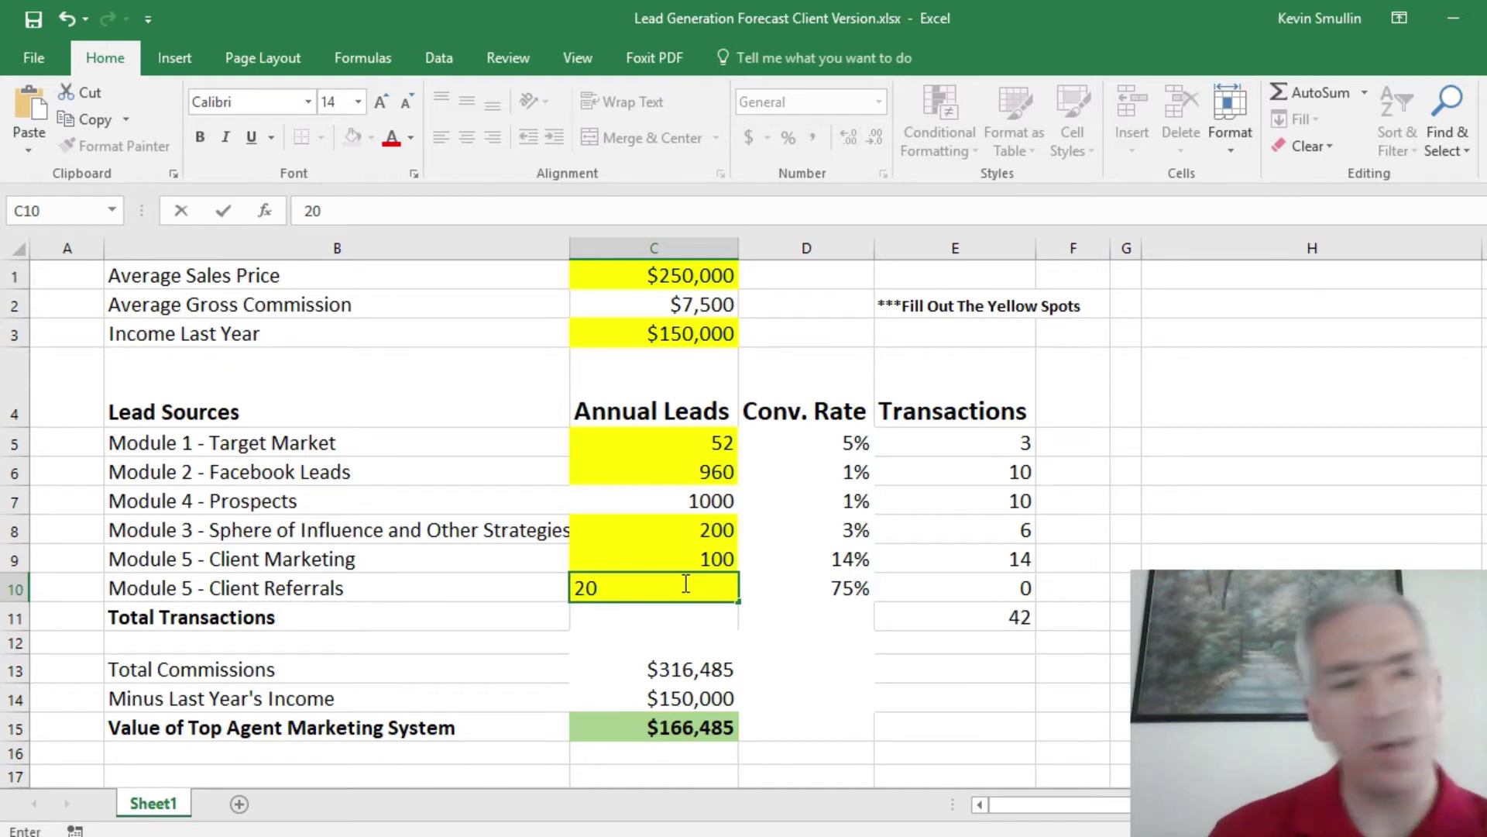
key("Return")
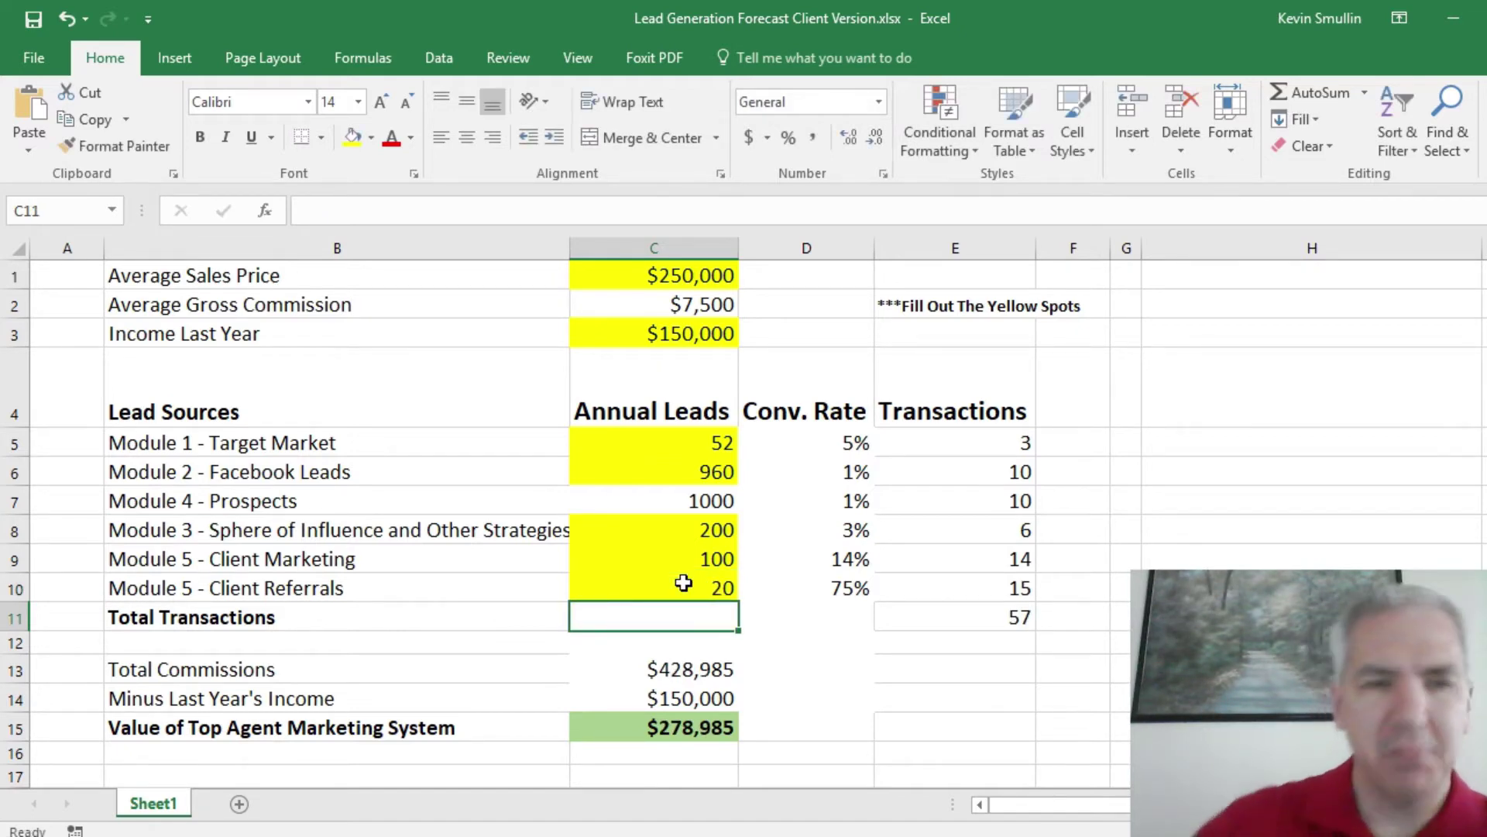
Review the total transactions, total commissions, last year's income deduction and Value of Top Agent Marketing System cells.
left_click(1017, 622)
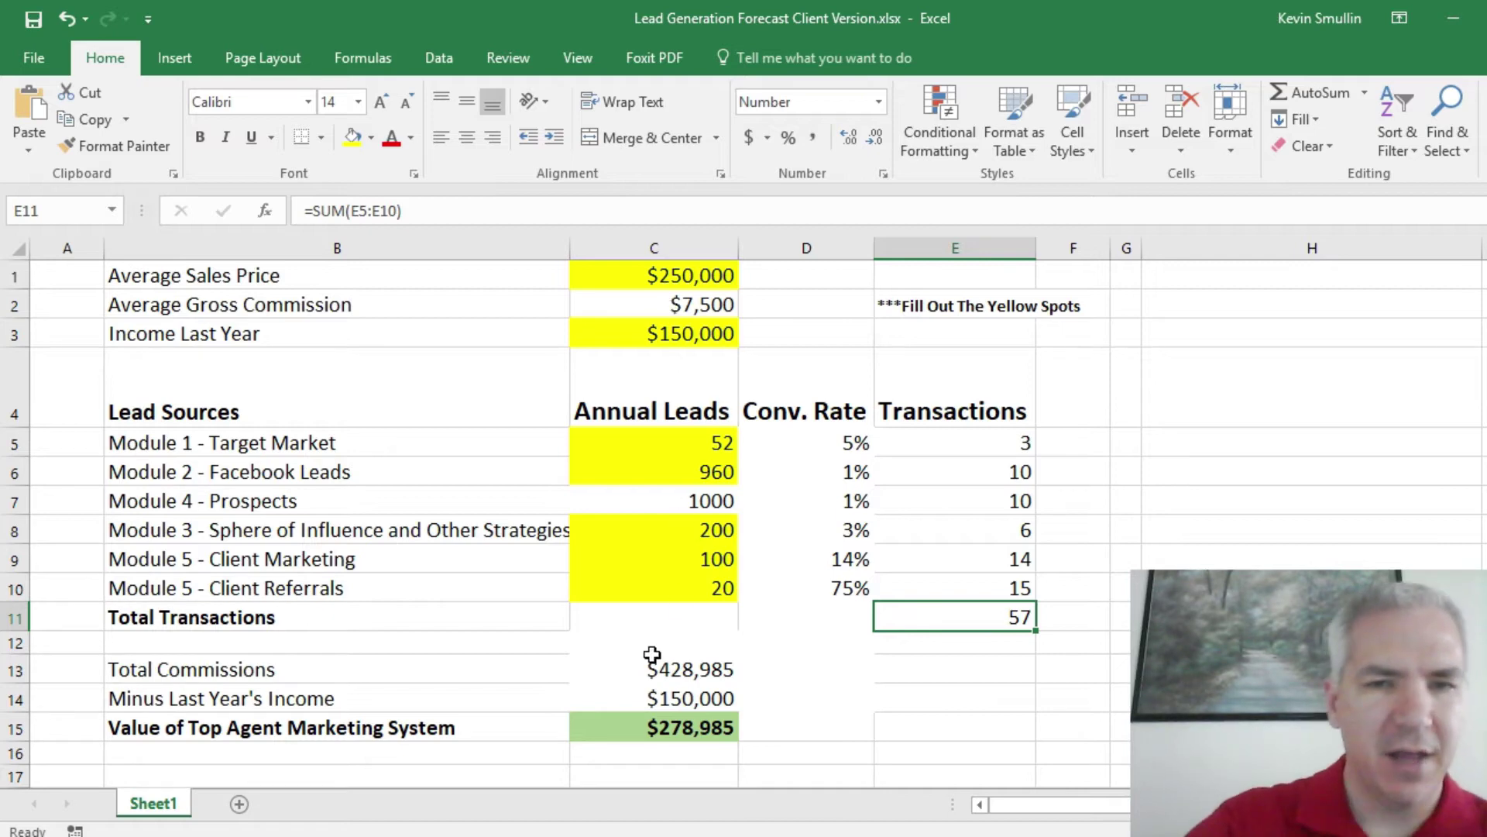
left_click(626, 669)
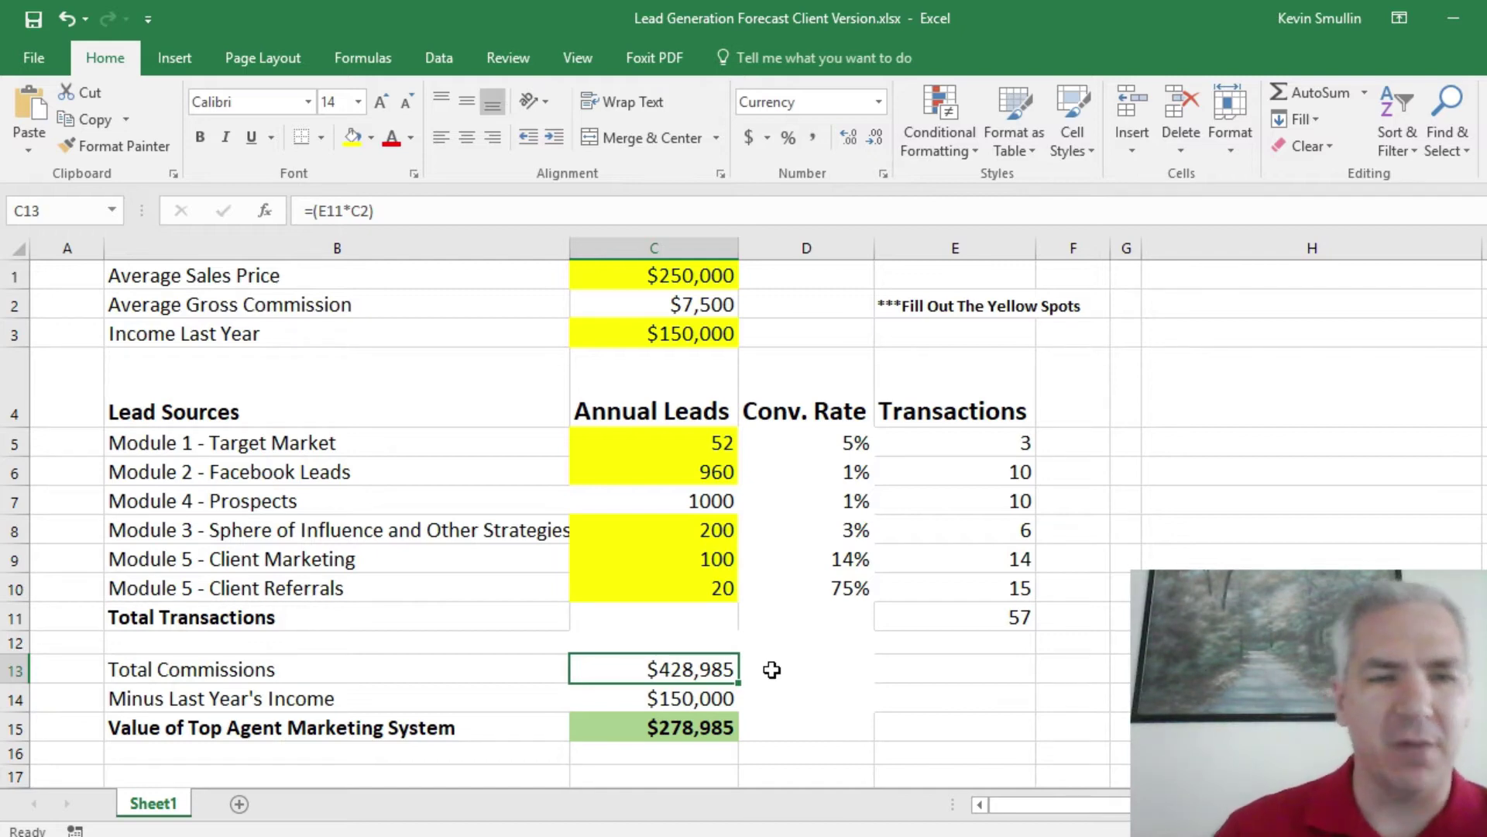
left_click(700, 692)
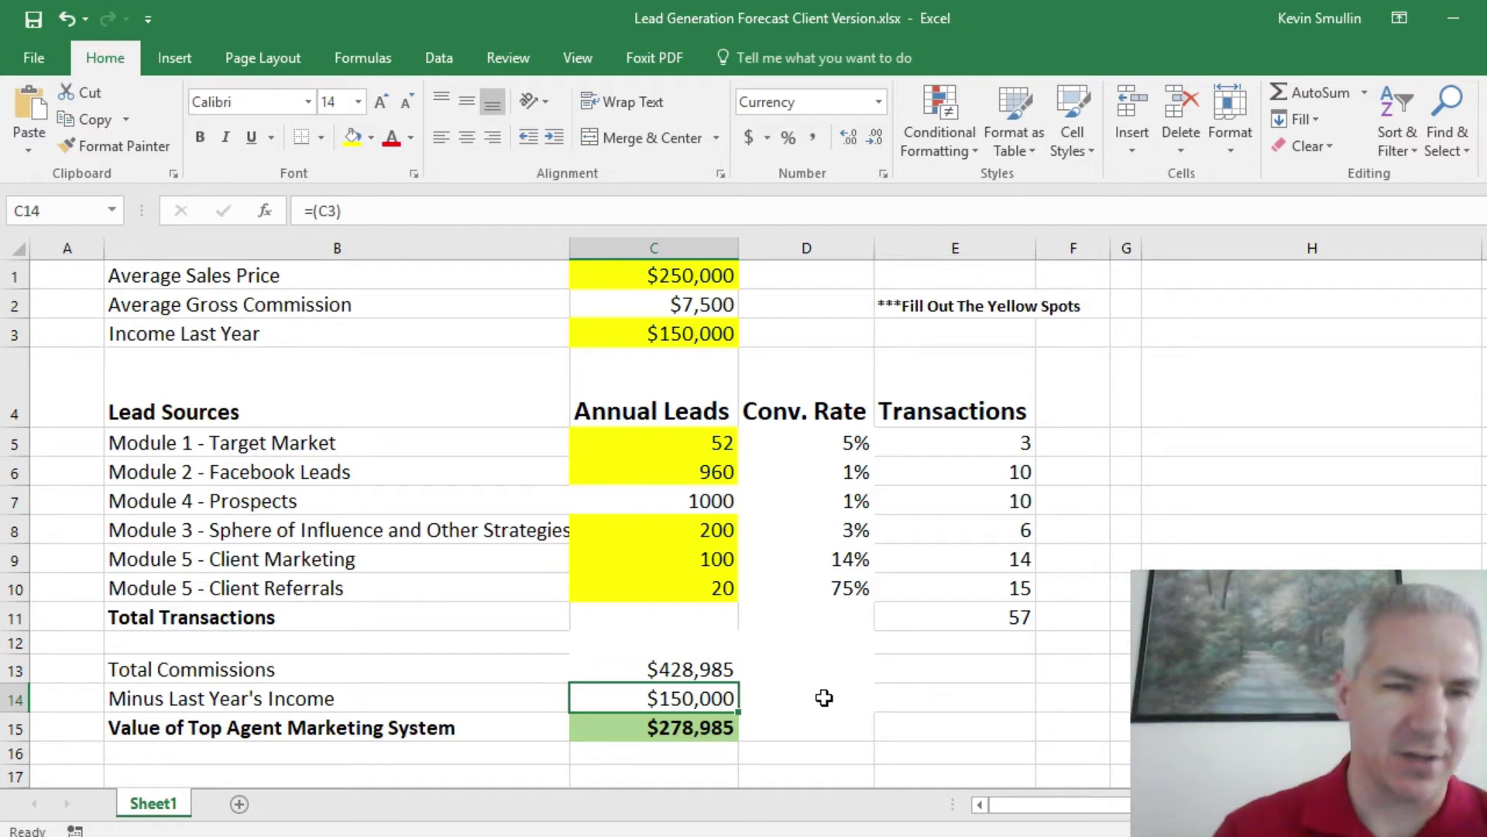
left_click(677, 736)
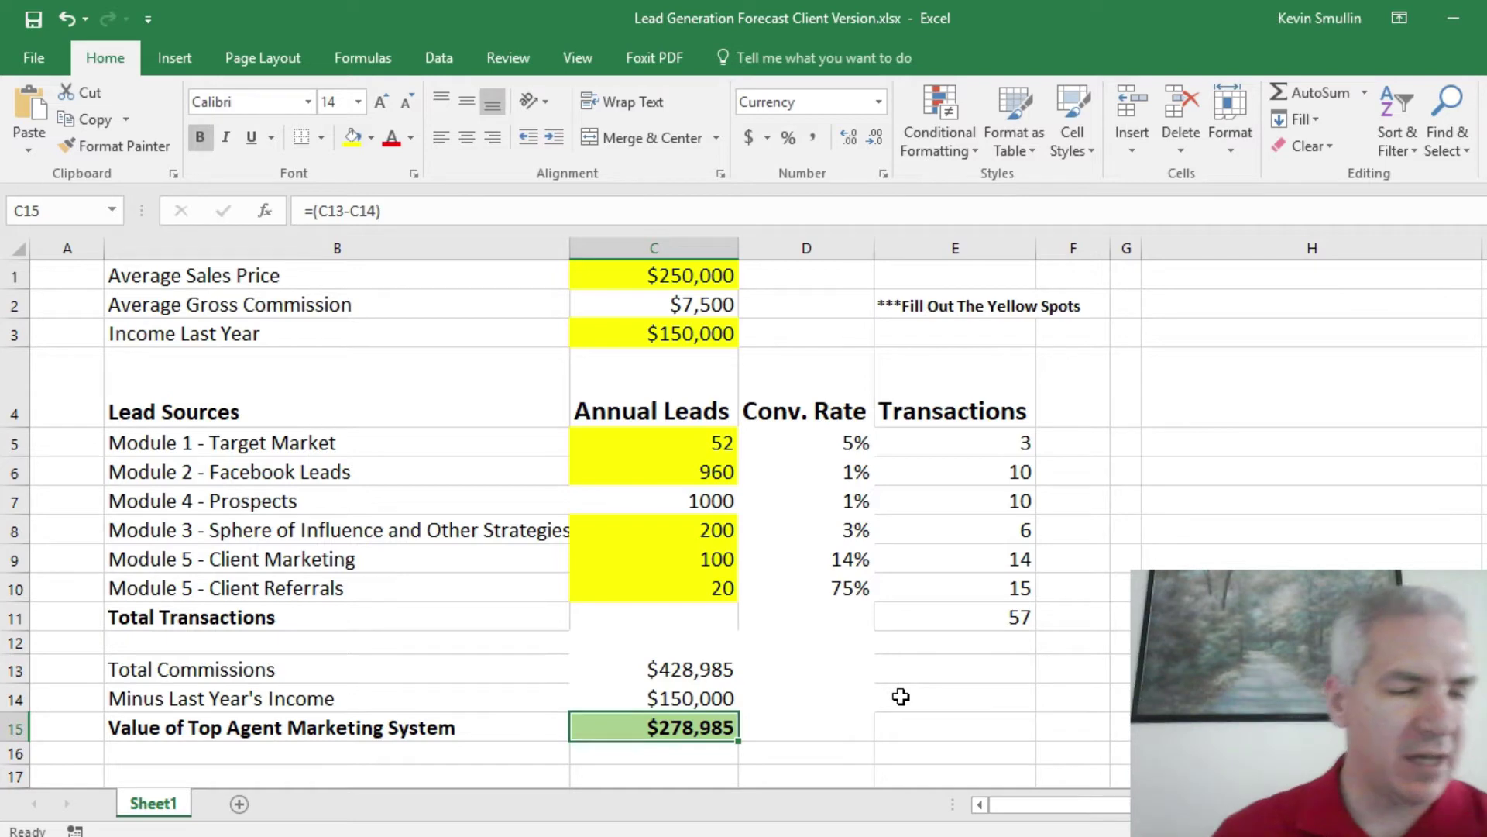